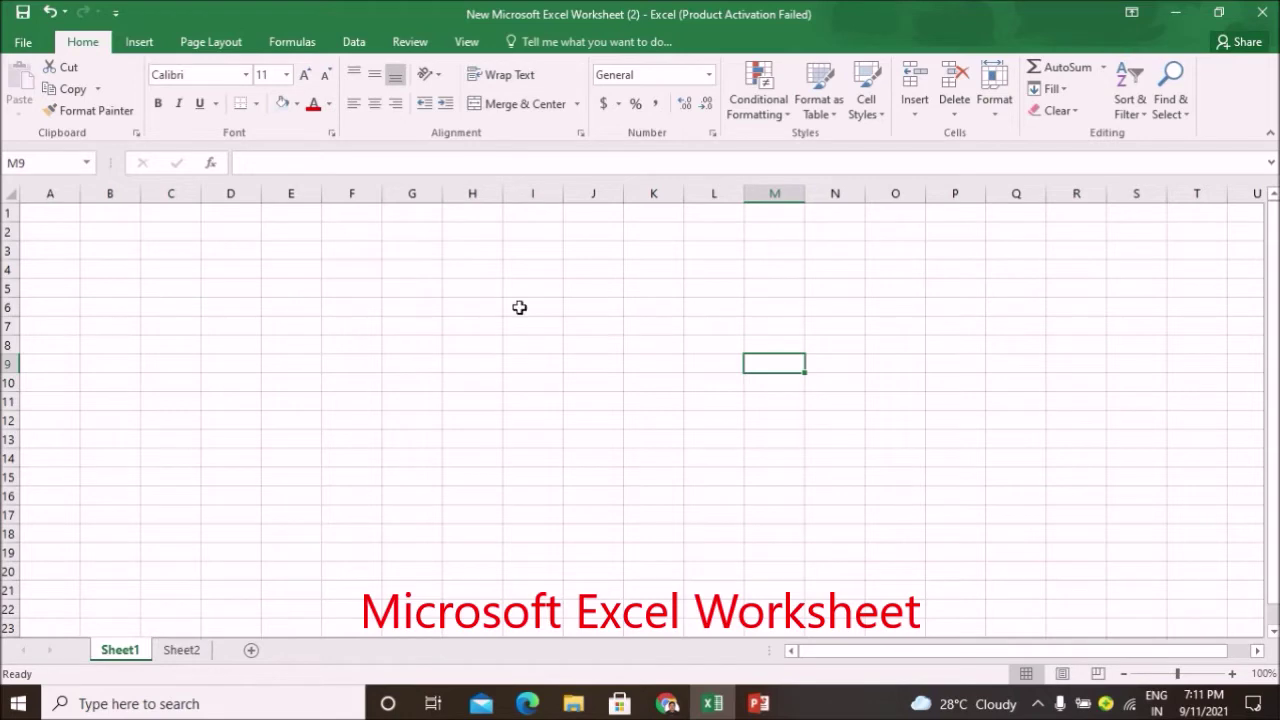
Step: Browse the worksheet, selecting cells from G5 and I9 across to F6 and scrolling
{"action": "left_click", "coordinate": [411, 291]}
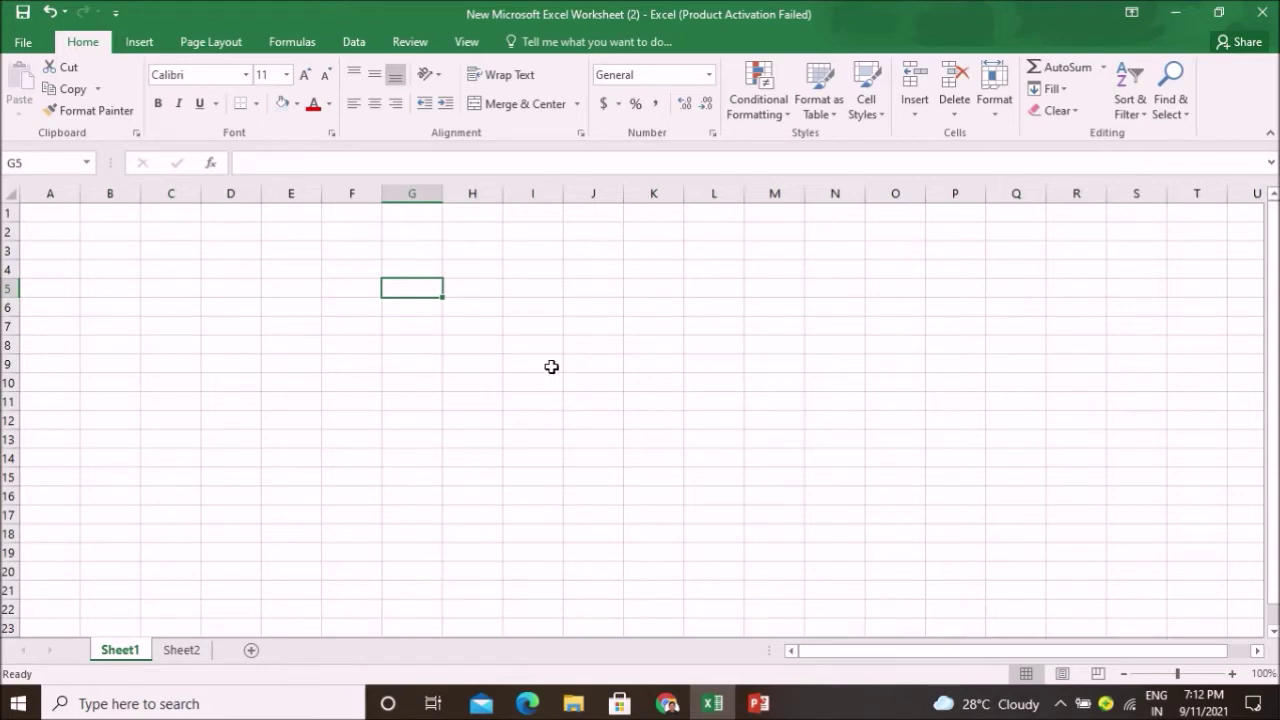
{"action": "left_click", "coordinate": [551, 367]}
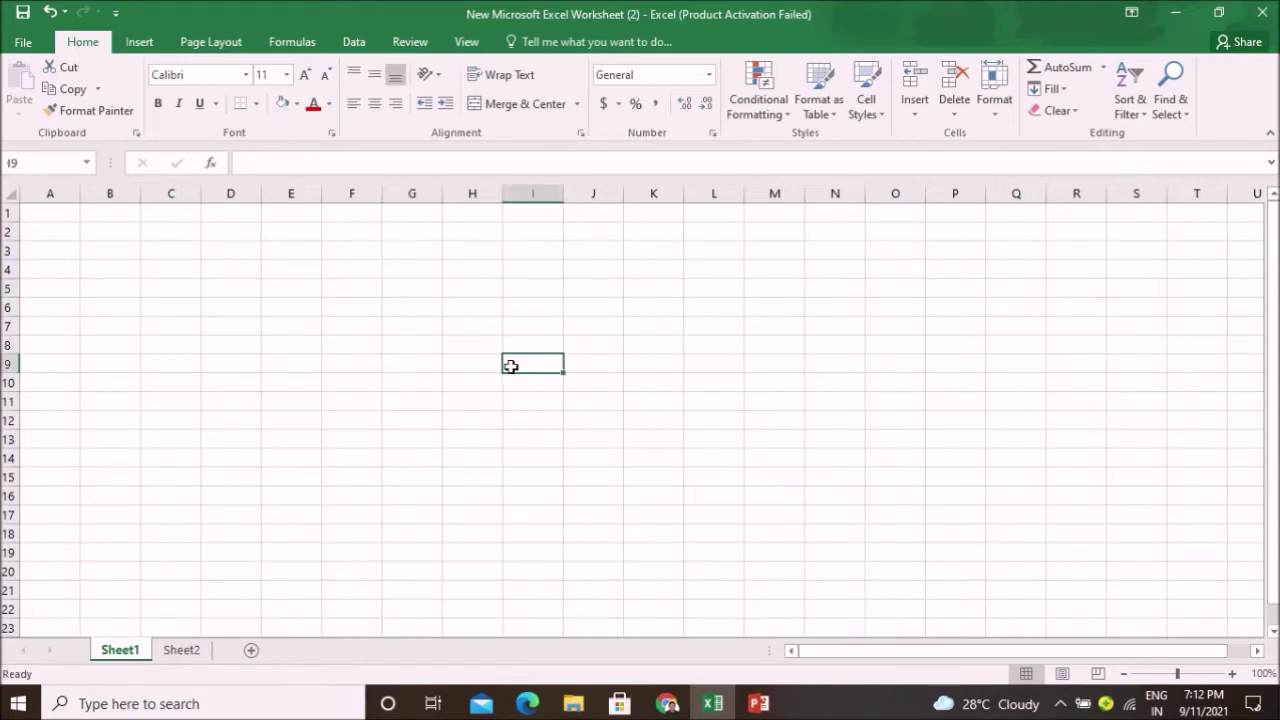
{"action": "left_click", "coordinate": [465, 366]}
{"action": "left_click", "coordinate": [405, 367]}
{"action": "left_click", "coordinate": [367, 367]}
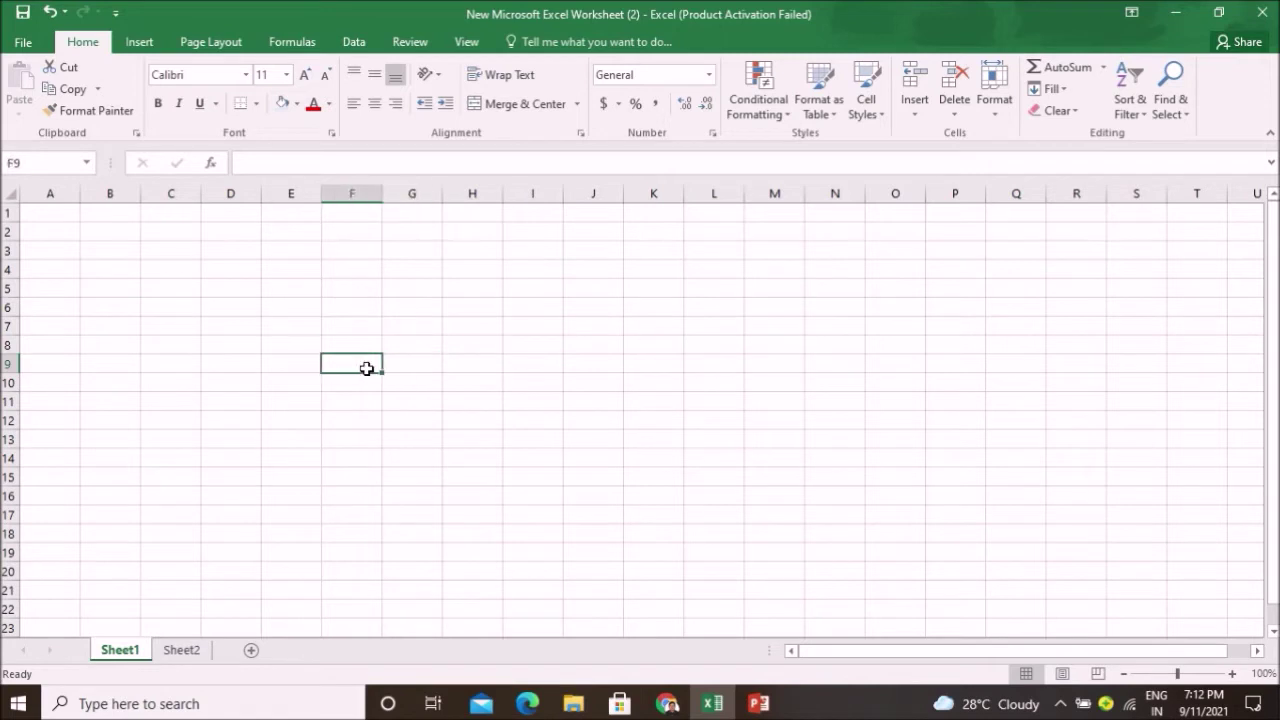
{"action": "left_click", "coordinate": [358, 344]}
{"action": "left_click", "coordinate": [357, 309]}
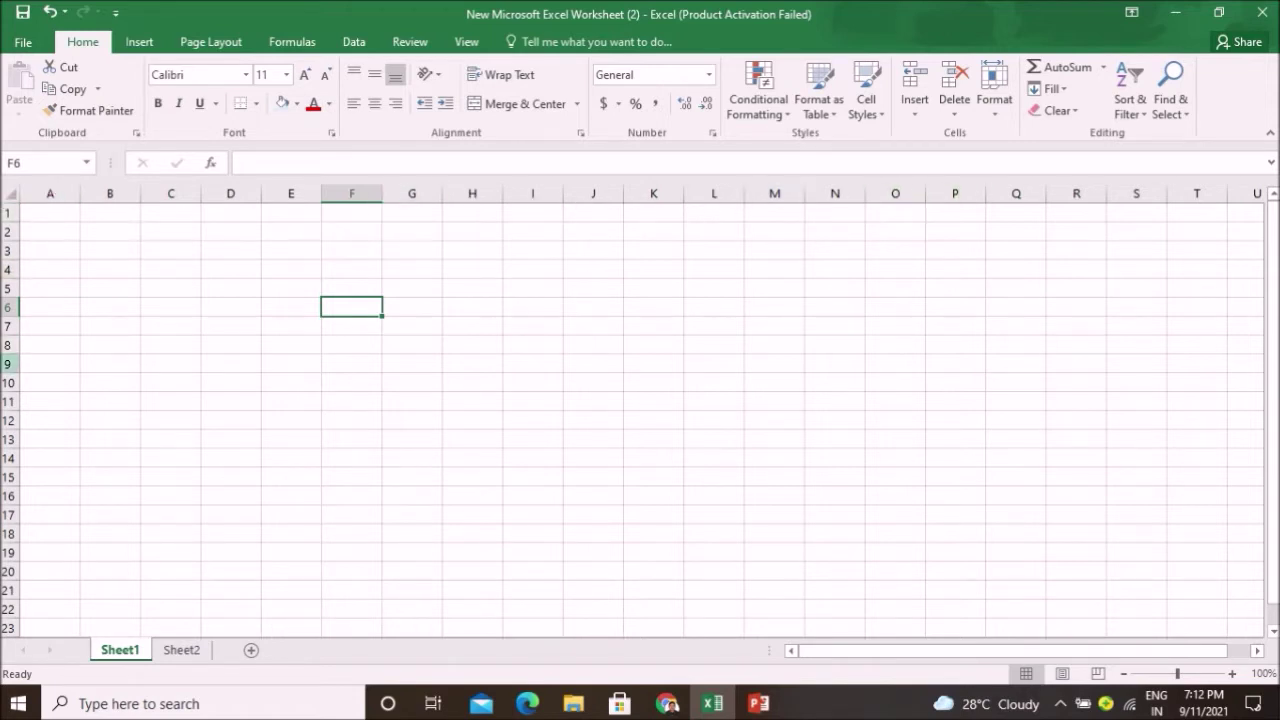
{"action": "scroll", "coordinate": [8, 418], "scroll_direction": "down", "scroll_amount": 5}
{"action": "scroll", "coordinate": [10, 414], "scroll_direction": "up", "scroll_amount": 5}
{"action": "mouse_move", "coordinate": [1274, 310]}
{"action": "left_mouse_down"}
{"action": "mouse_move", "coordinate": [1274, 322]}
{"action": "mouse_move", "coordinate": [1274, 310]}
{"action": "left_mouse_up"}
Step: Start editing cell F6, then view the workbook's file information and return to the sheet
{"action": "left_click", "coordinate": [247, 163]}
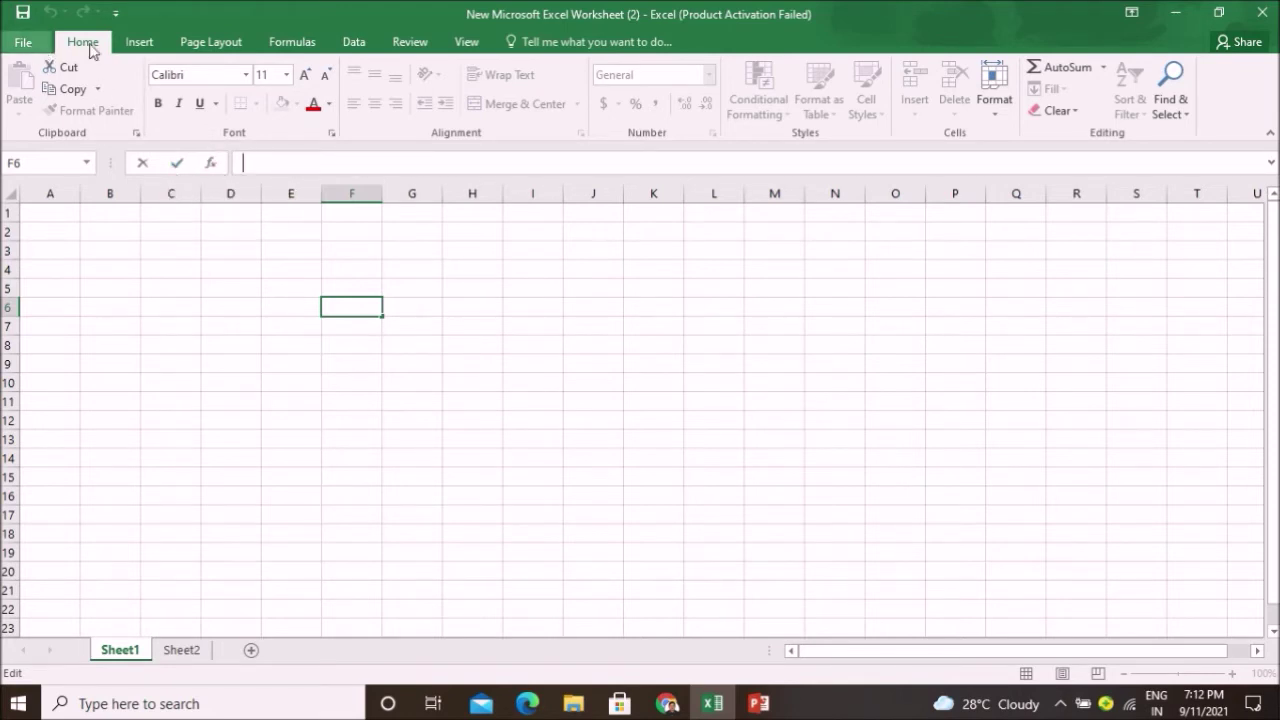
{"action": "left_click", "coordinate": [33, 46]}
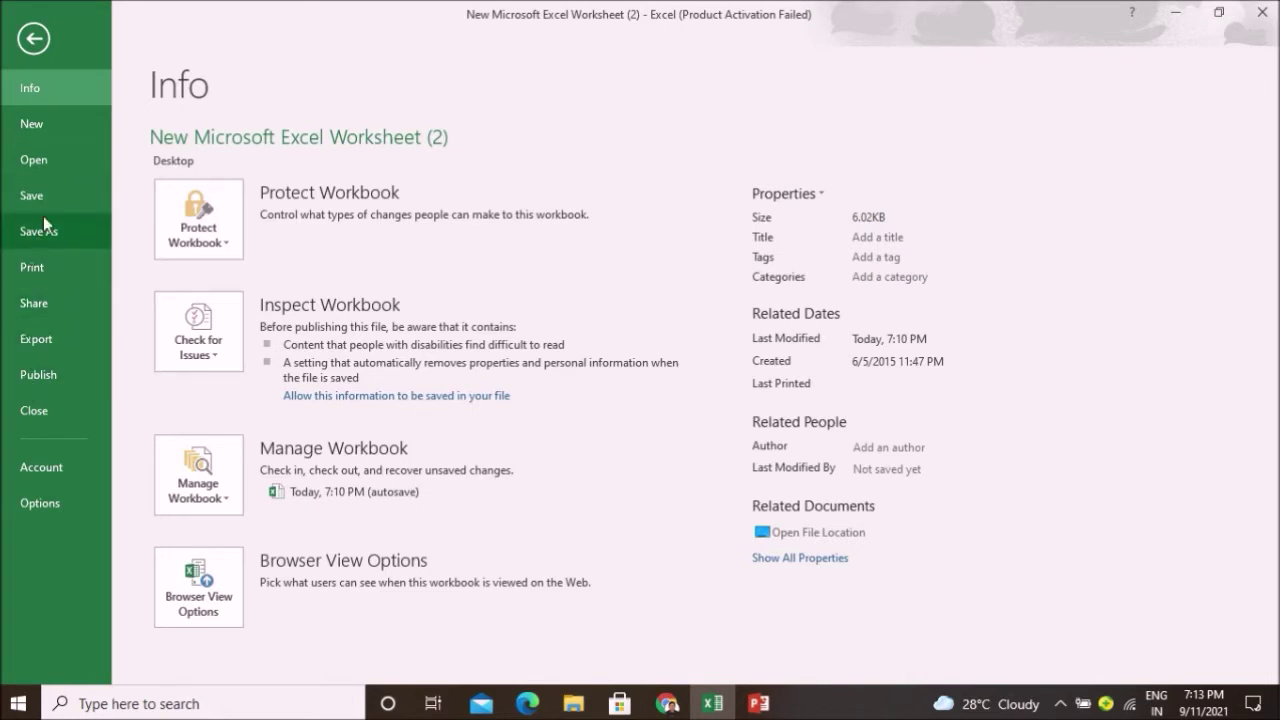
{"action": "left_click", "coordinate": [35, 41]}
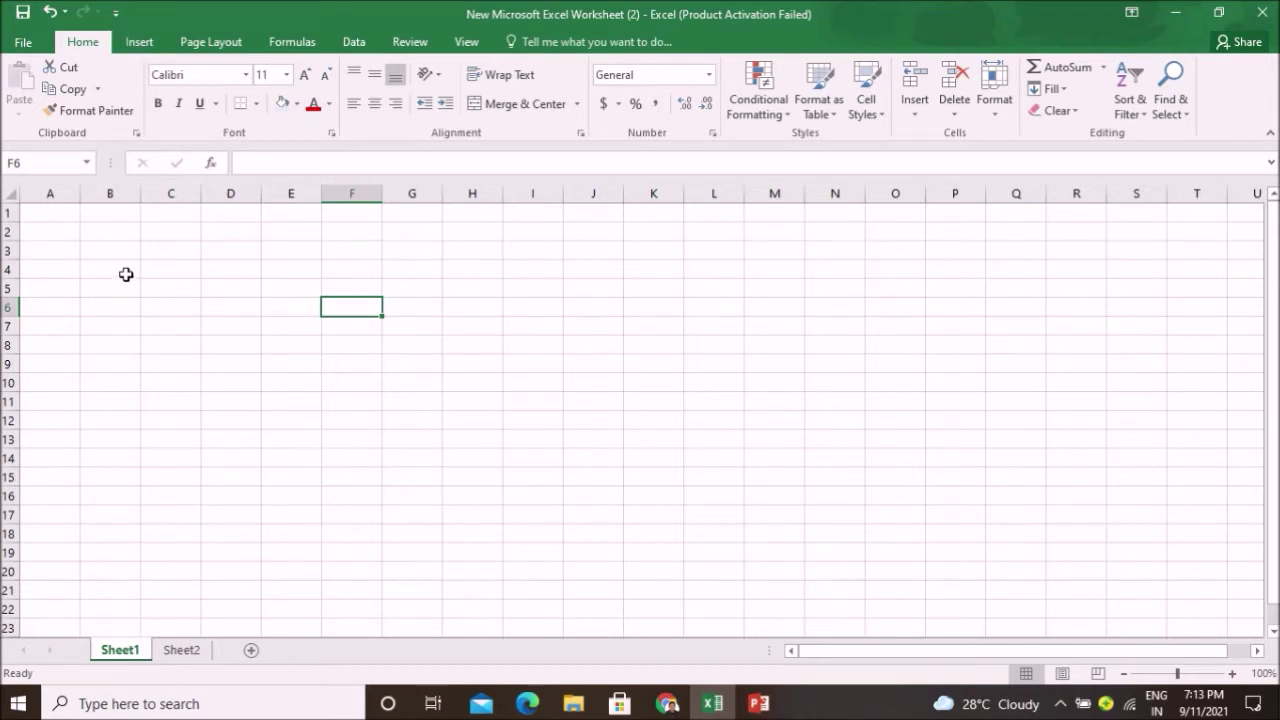
Step: Enter the headers NAME in B4 and AGE in C4
{"action": "left_click", "coordinate": [126, 274]}
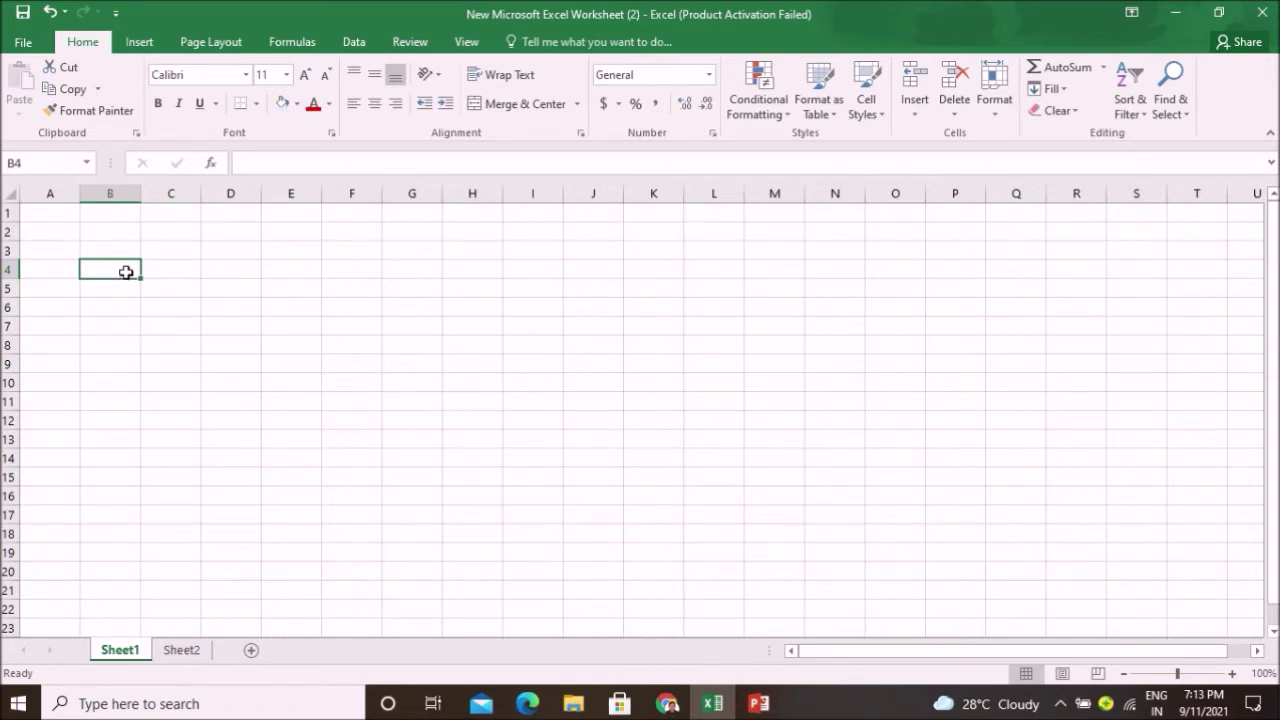
{"action": "type", "text": "NAME"}
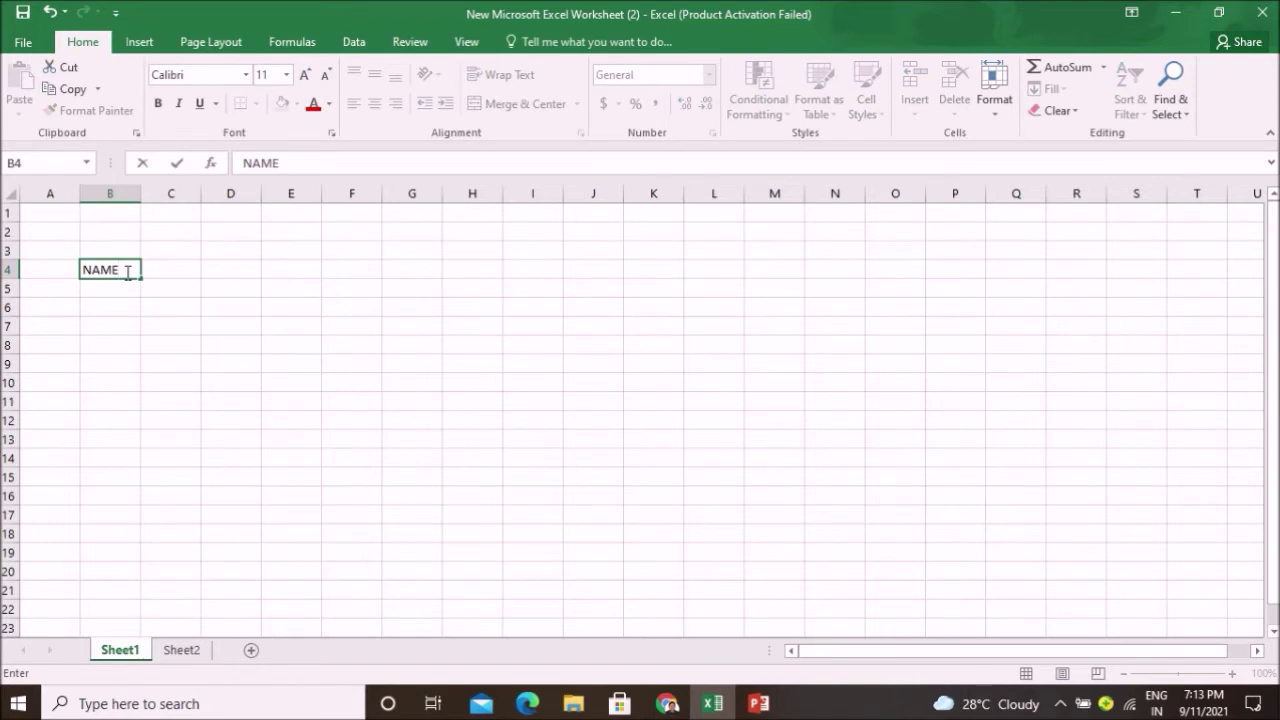
{"action": "key", "text": "Tab"}
{"action": "type", "text": "A"}
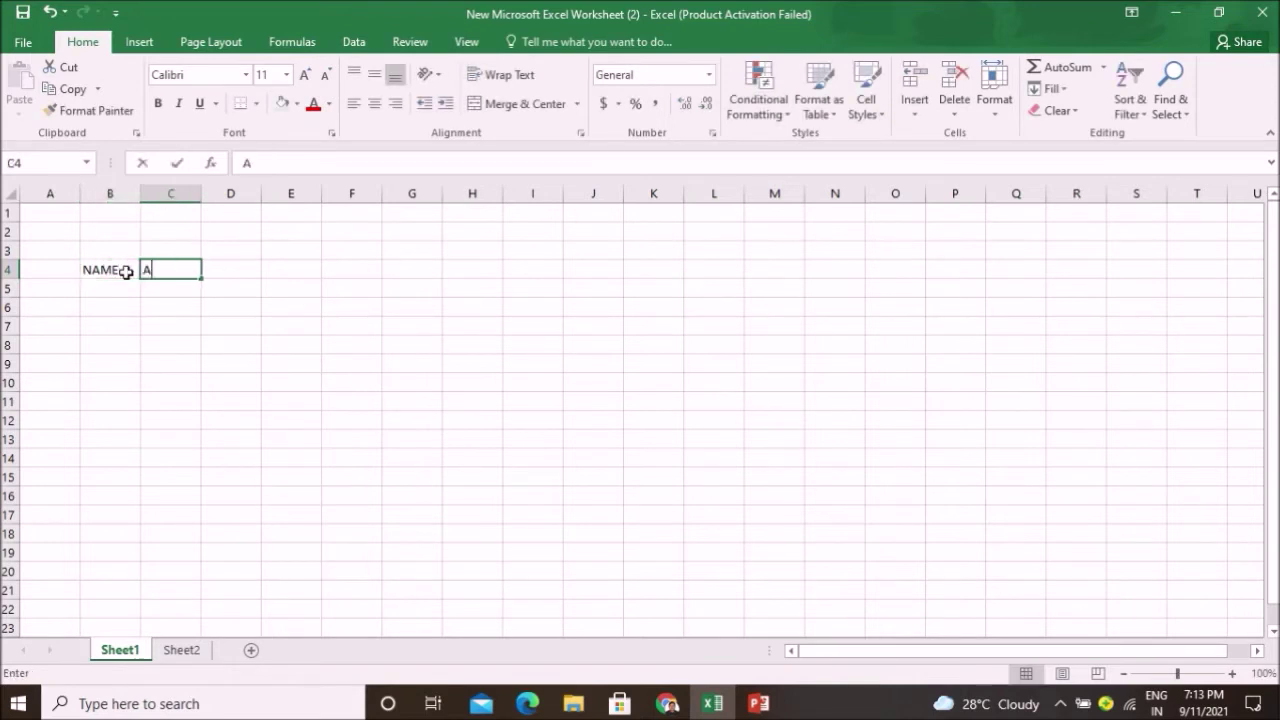
{"action": "type", "text": "GE"}
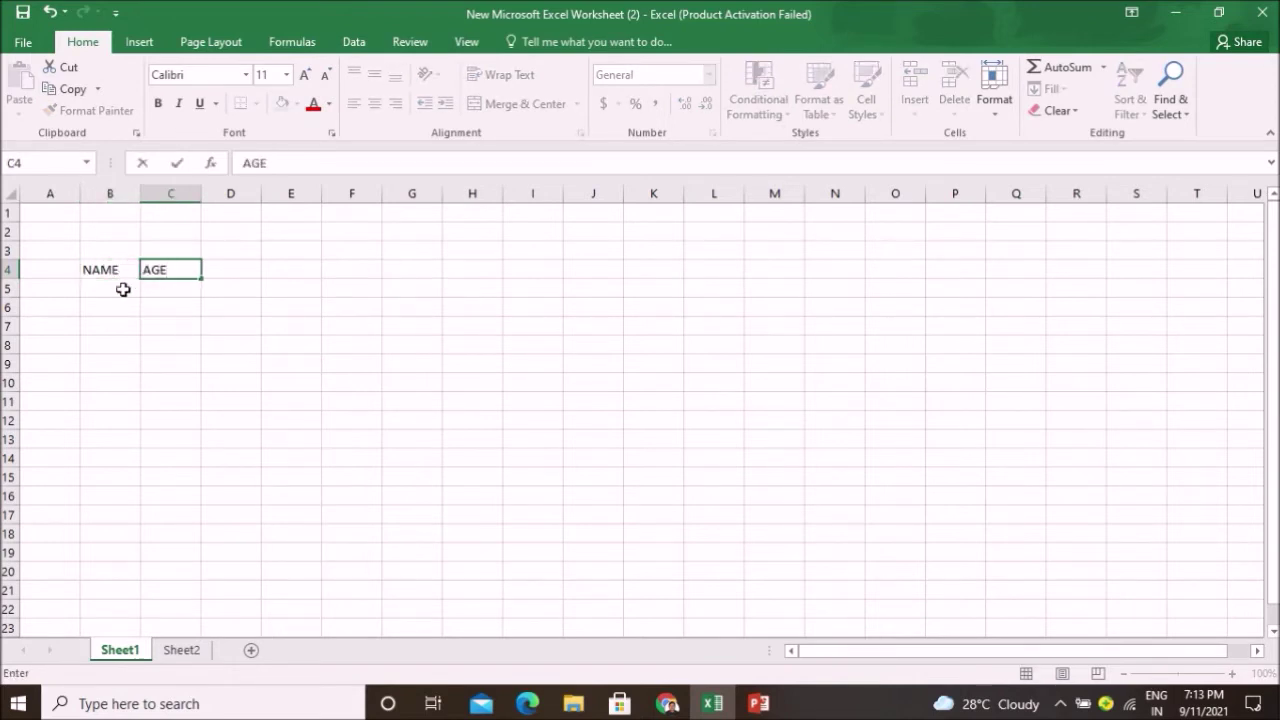
{"action": "left_click", "coordinate": [122, 289]}
Step: Enter AJAY and VIJAY in B5:B6 with ages 15 and 16 in C5:C6
{"action": "type", "text": "AJAY"}
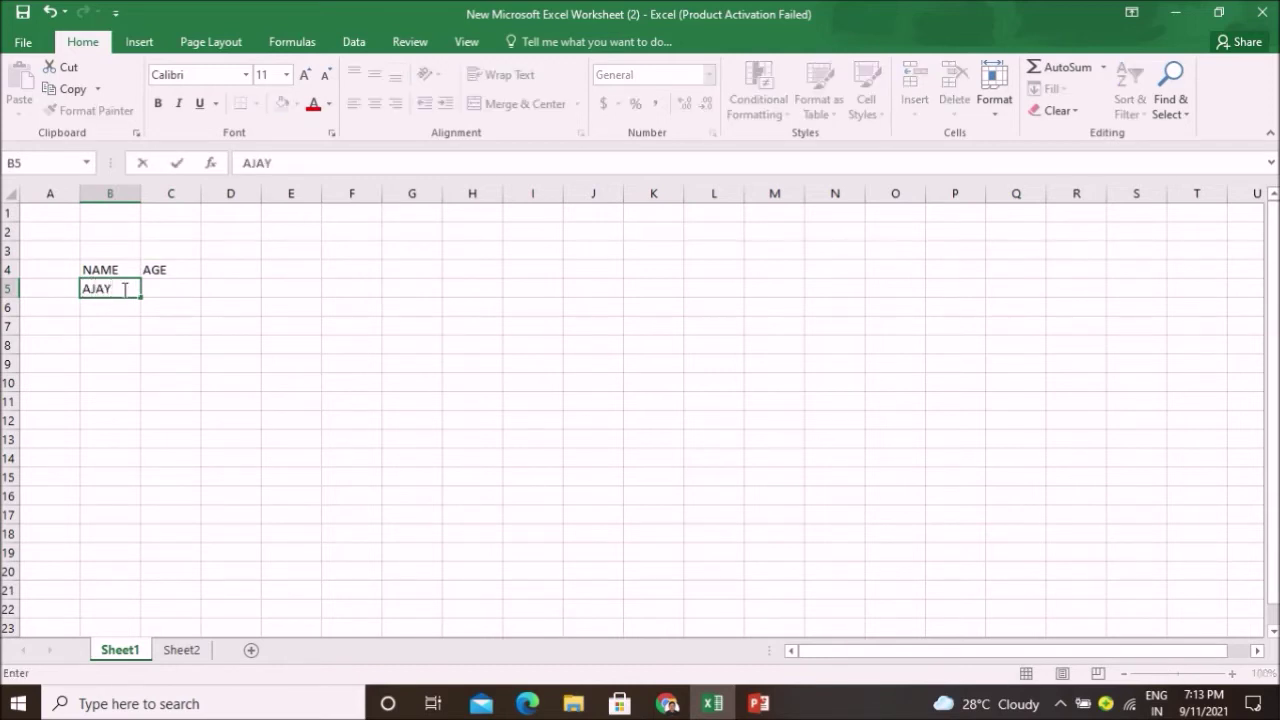
{"action": "key", "text": "Return"}
{"action": "type", "text": "VIJAY"}
{"action": "key", "text": "Tab"}
{"action": "key", "text": "Up"}
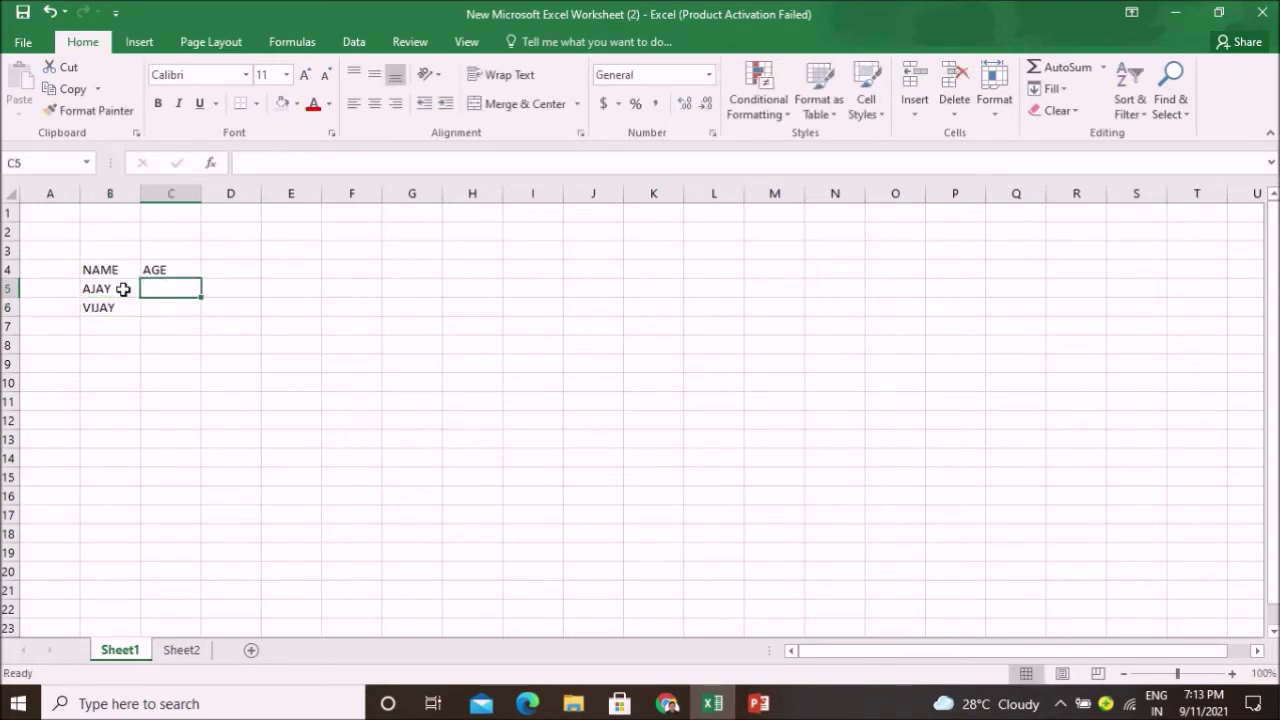
{"action": "type", "text": "15"}
{"action": "key", "text": "Return"}
{"action": "type", "text": "16"}
{"action": "left_click", "coordinate": [210, 350]}
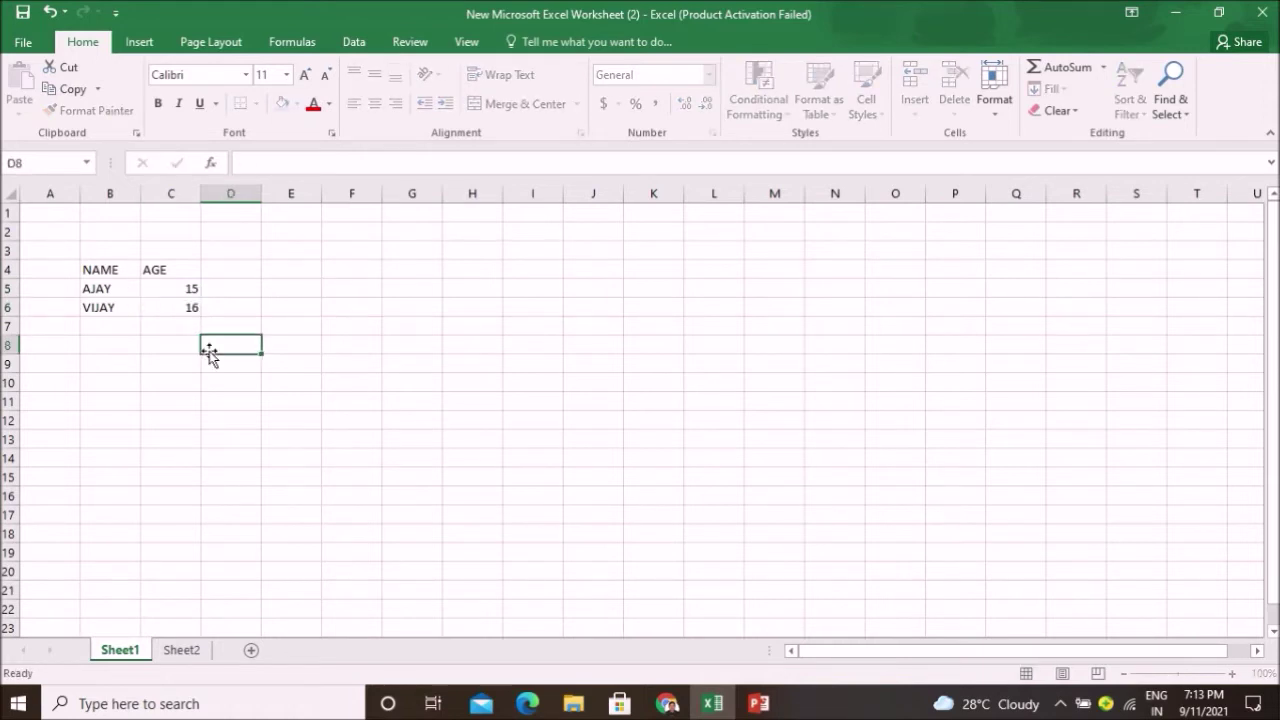
{"action": "left_click", "coordinate": [94, 271]}
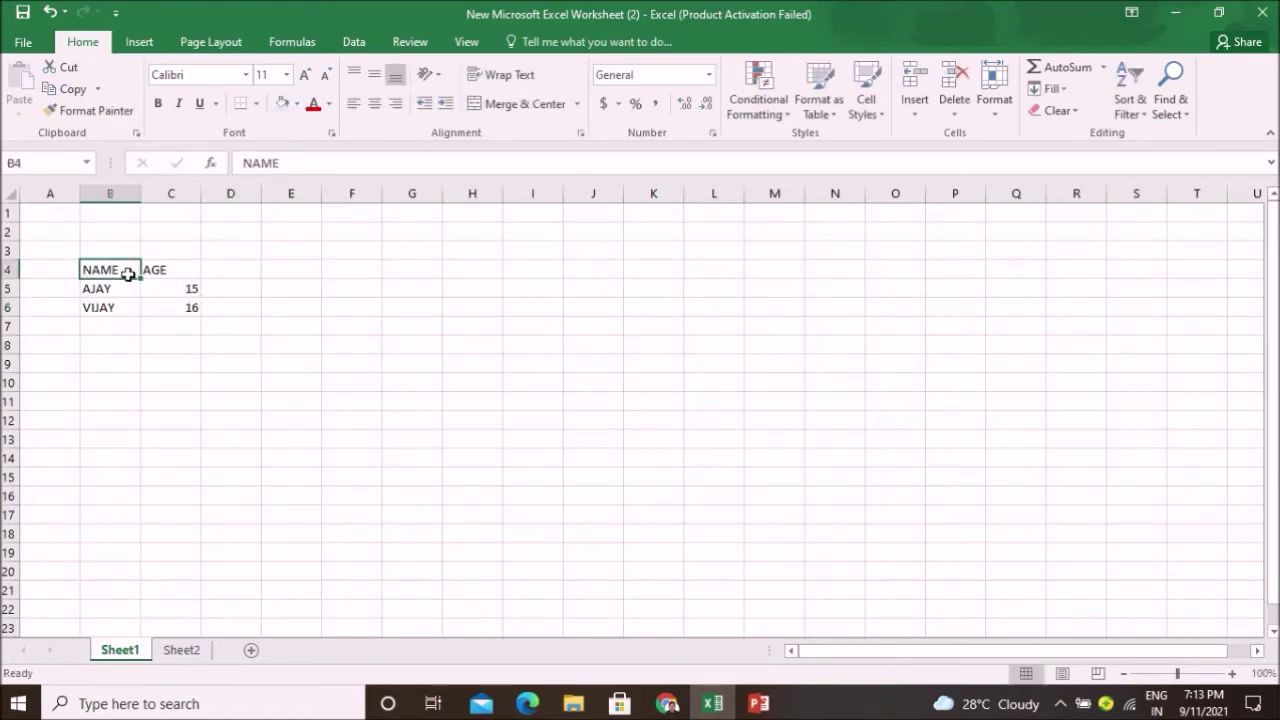
Step: Make the B4:C6 table text bold at 14-point font size
{"action": "left_click_drag", "start_coordinate": [128, 273], "coordinate": [158, 305]}
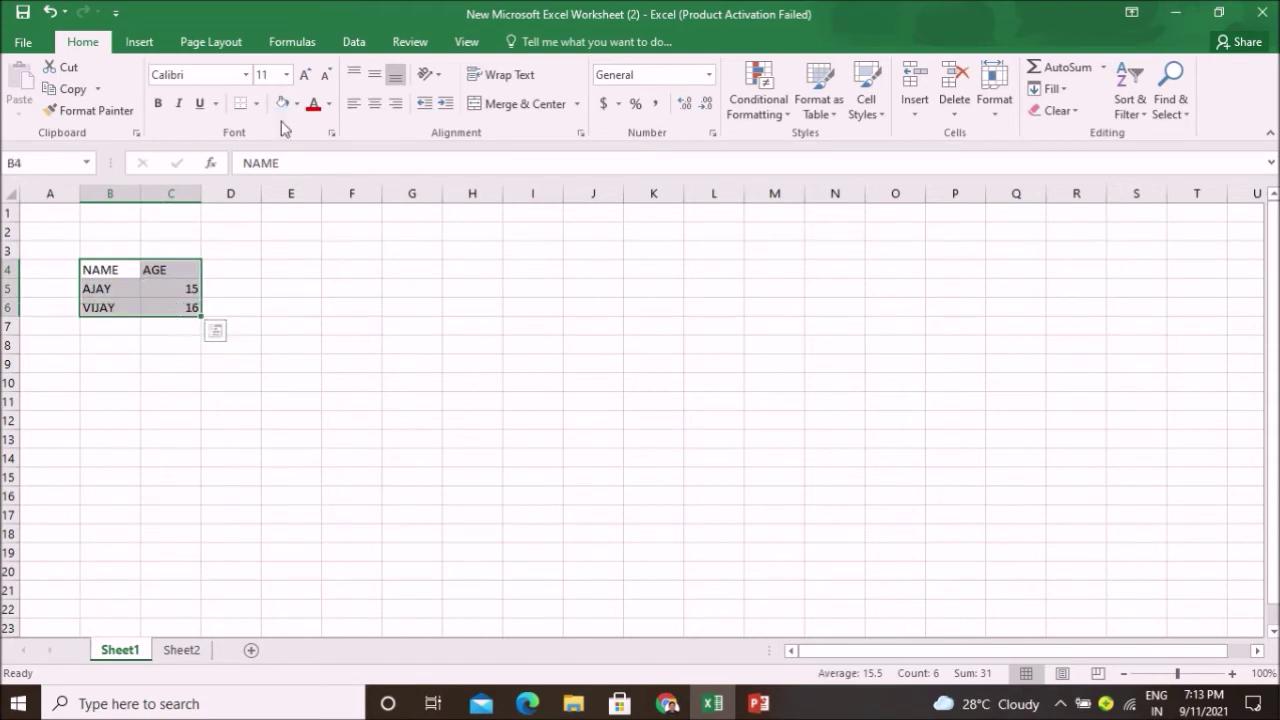
{"action": "left_click", "coordinate": [156, 106]}
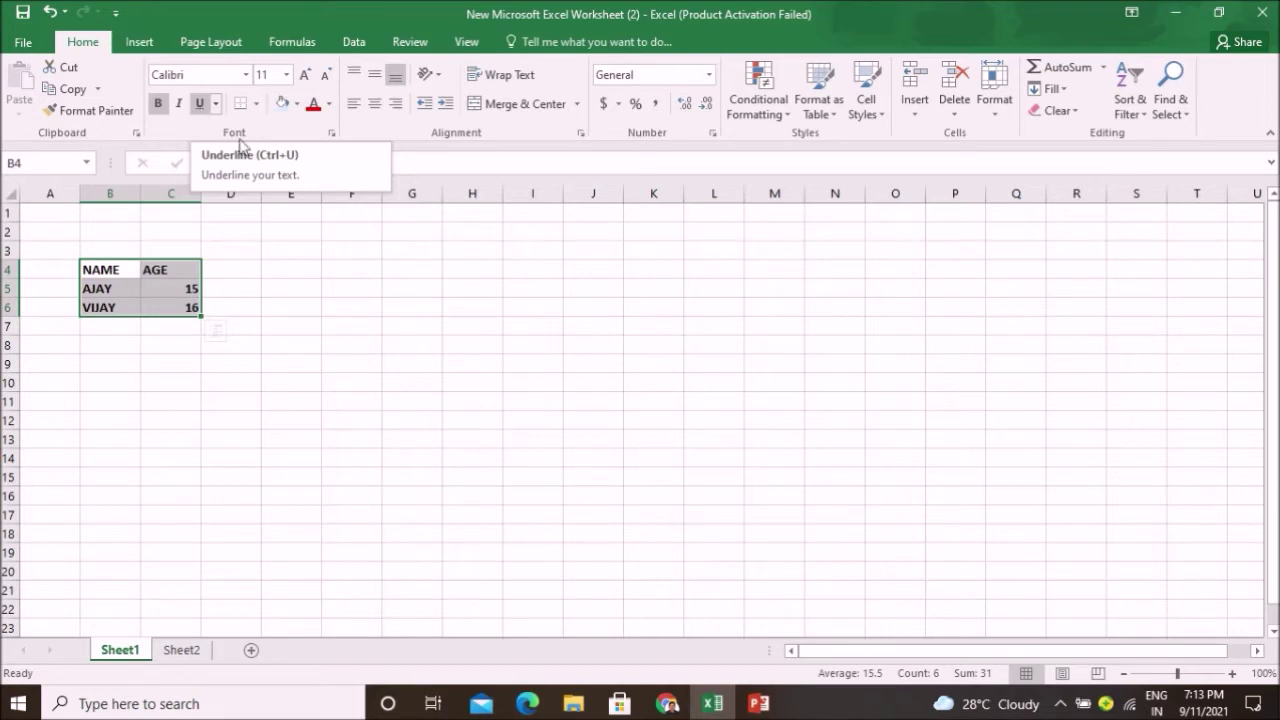
{"action": "left_click", "coordinate": [287, 76]}
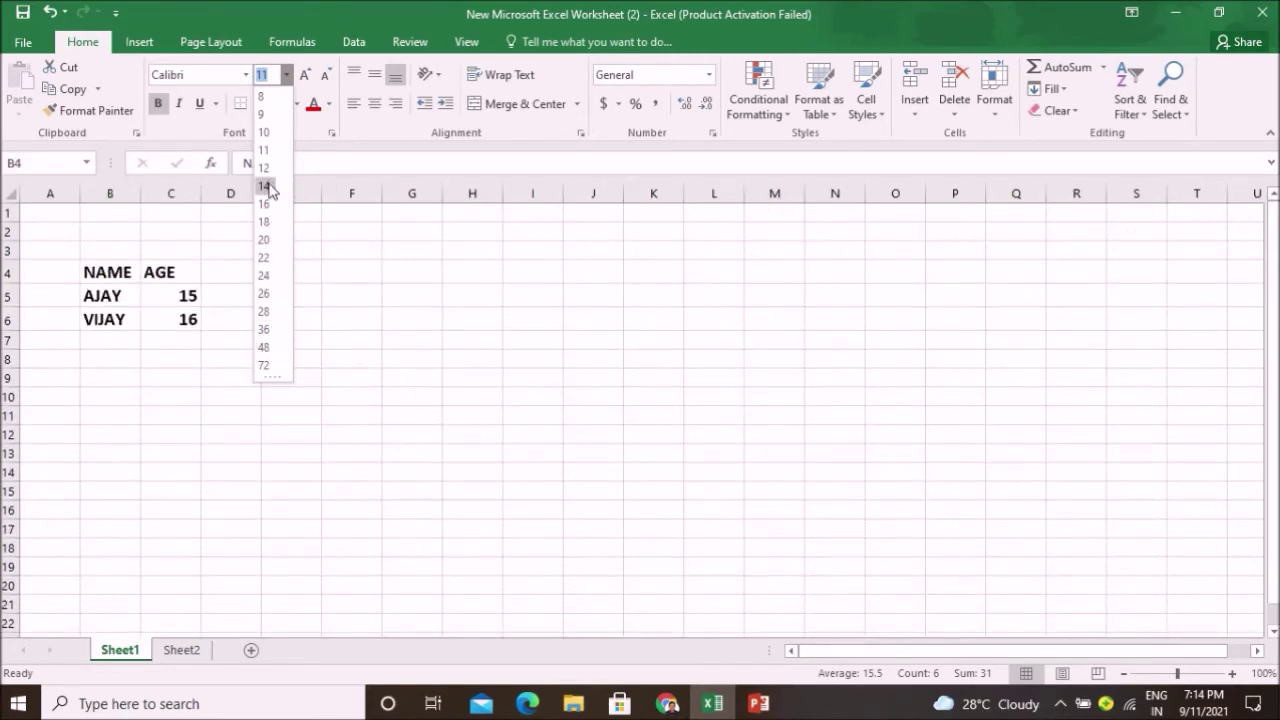
{"action": "left_click", "coordinate": [266, 186]}
{"action": "left_click", "coordinate": [247, 357]}
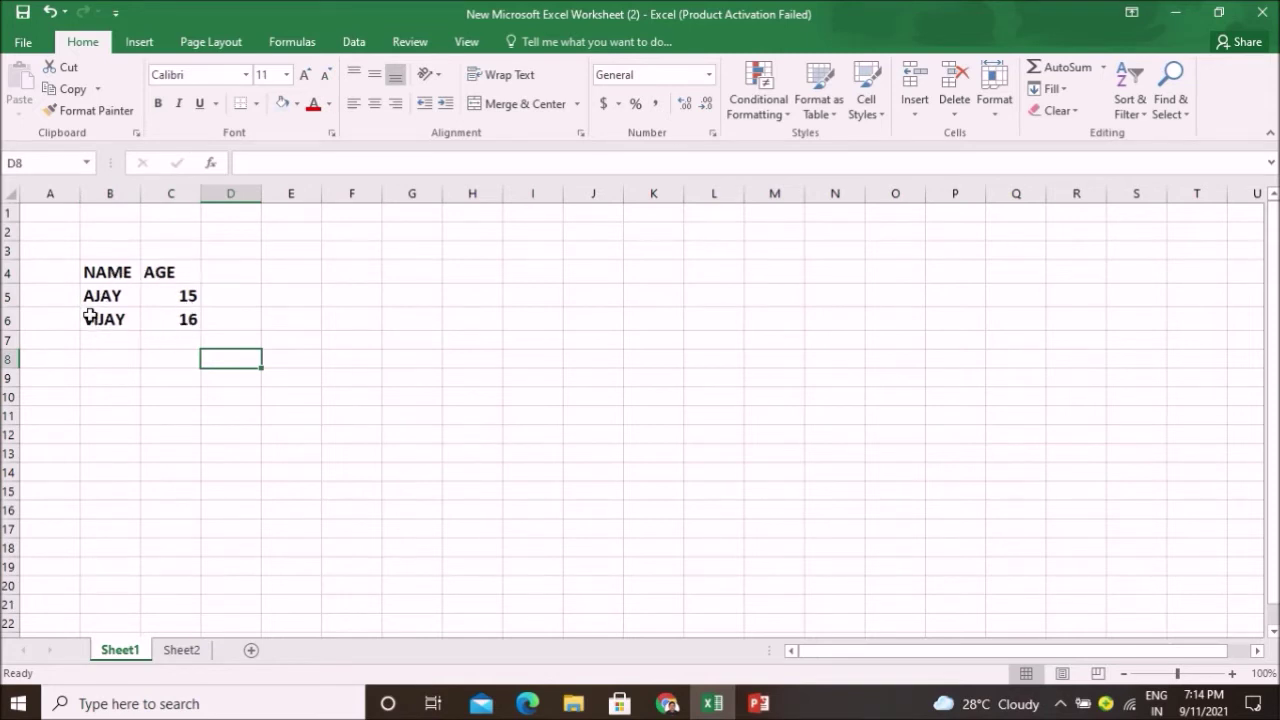
Step: Centre the NAME and AGE headers in B4:C4 and bring up the Orientation choices
{"action": "left_click_drag", "start_coordinate": [93, 272], "coordinate": [170, 272]}
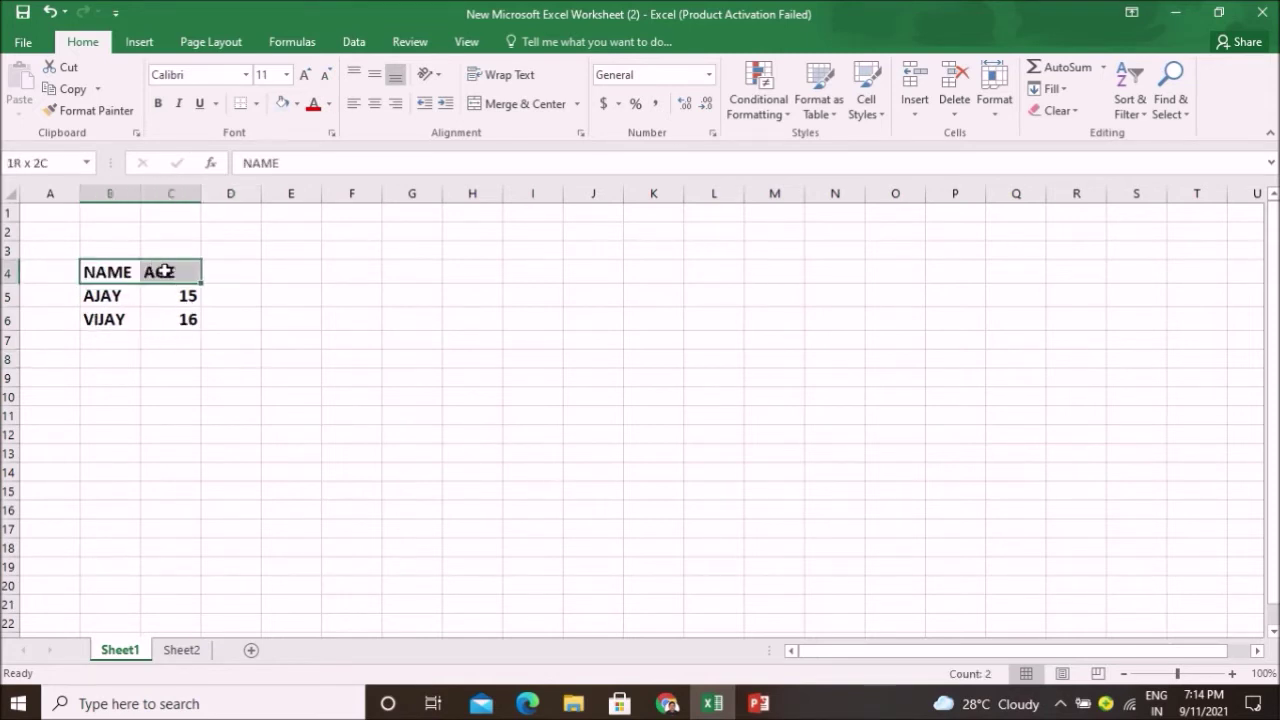
{"action": "left_click", "coordinate": [375, 104]}
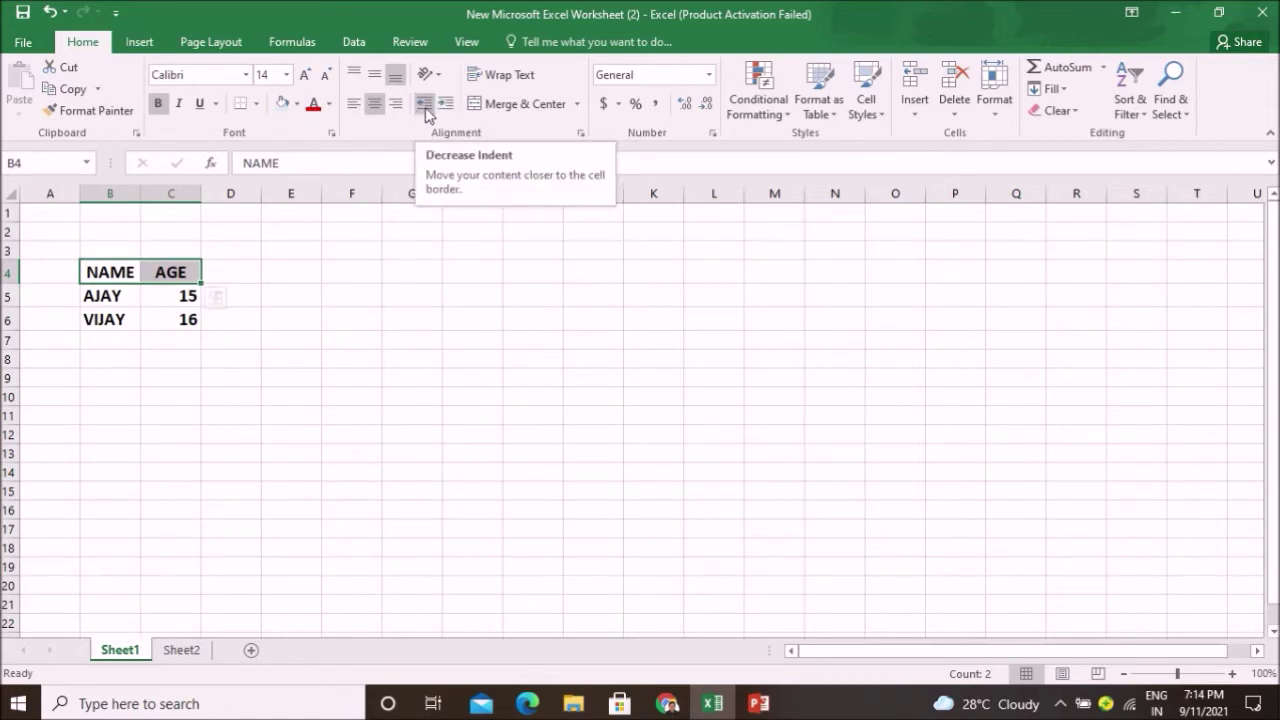
{"action": "left_click", "coordinate": [254, 277]}
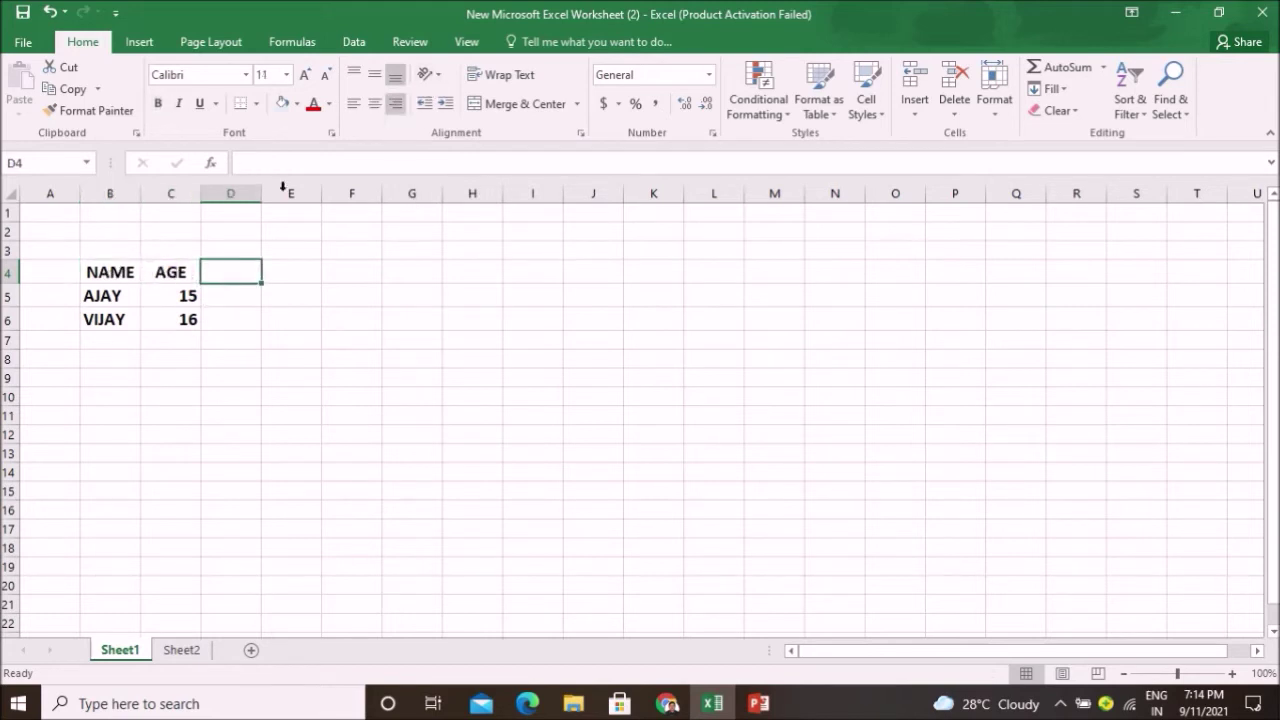
{"action": "left_click_drag", "start_coordinate": [105, 272], "coordinate": [152, 272]}
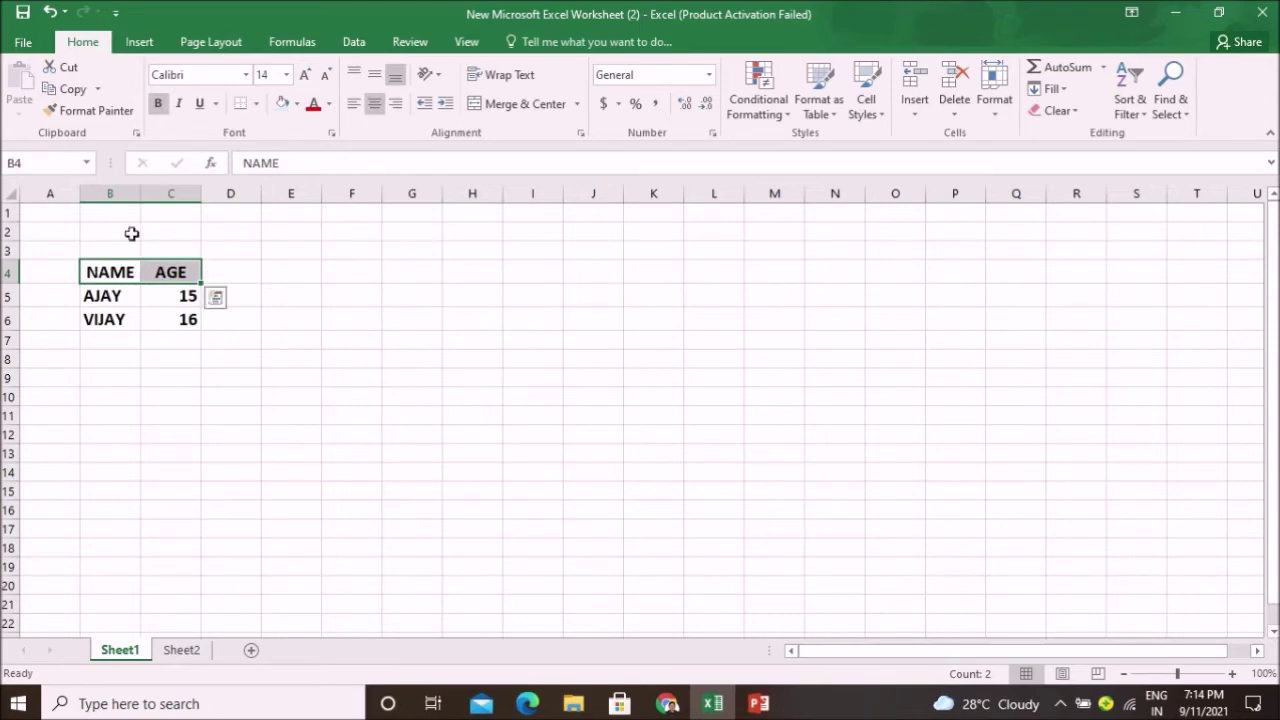
{"action": "left_click", "coordinate": [445, 77]}
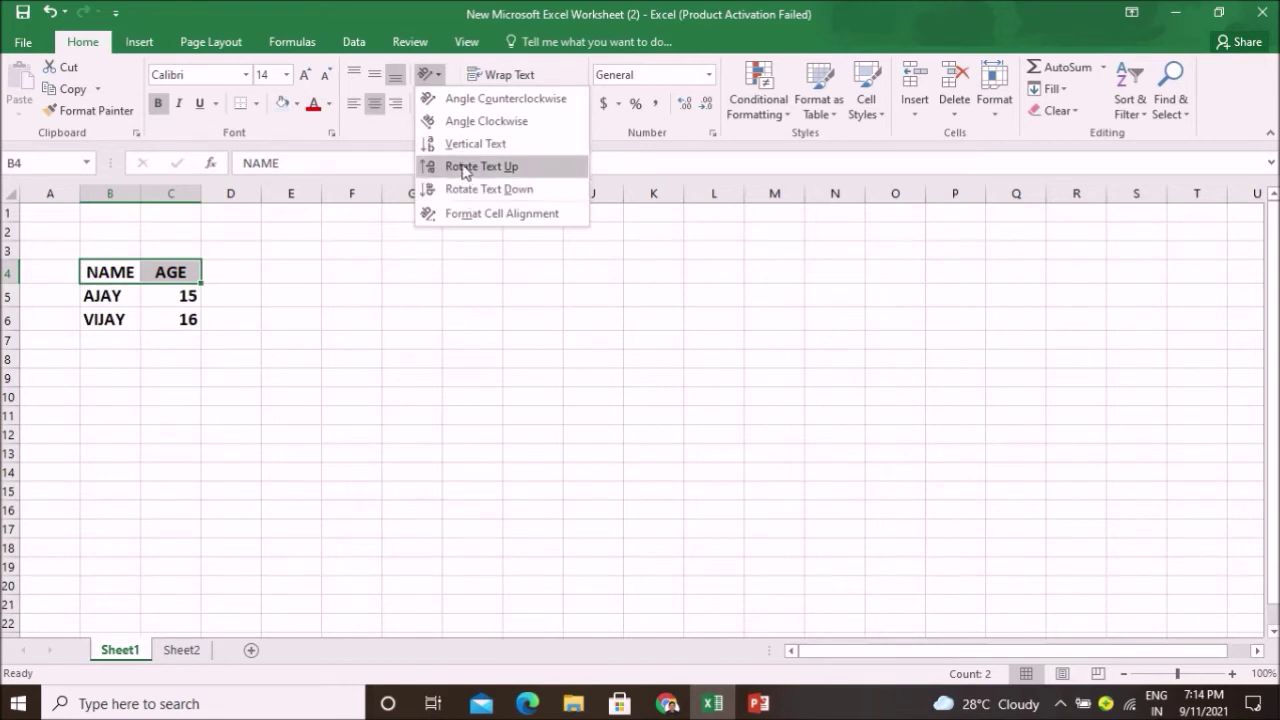
Step: Try rotating the headers upward, undo it, then middle-align B4:C4 vertically
{"action": "left_click", "coordinate": [462, 167]}
{"action": "left_click", "coordinate": [299, 301]}
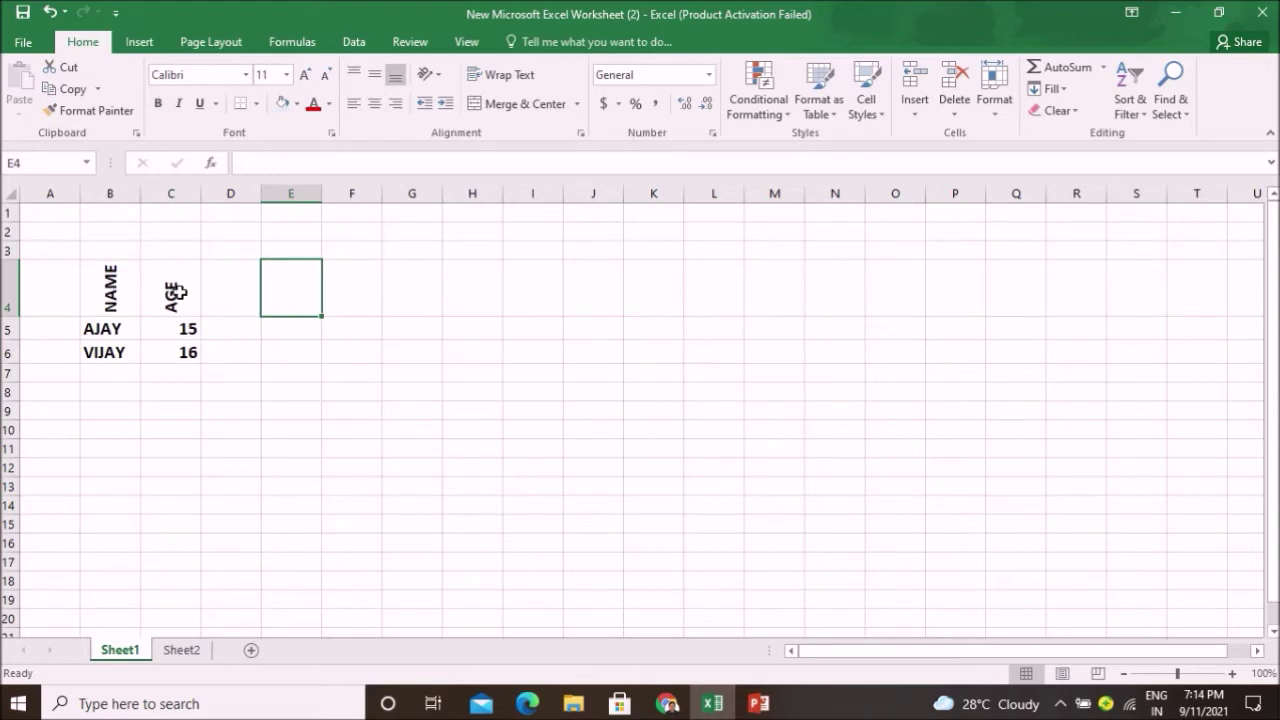
{"action": "left_click", "coordinate": [49, 12]}
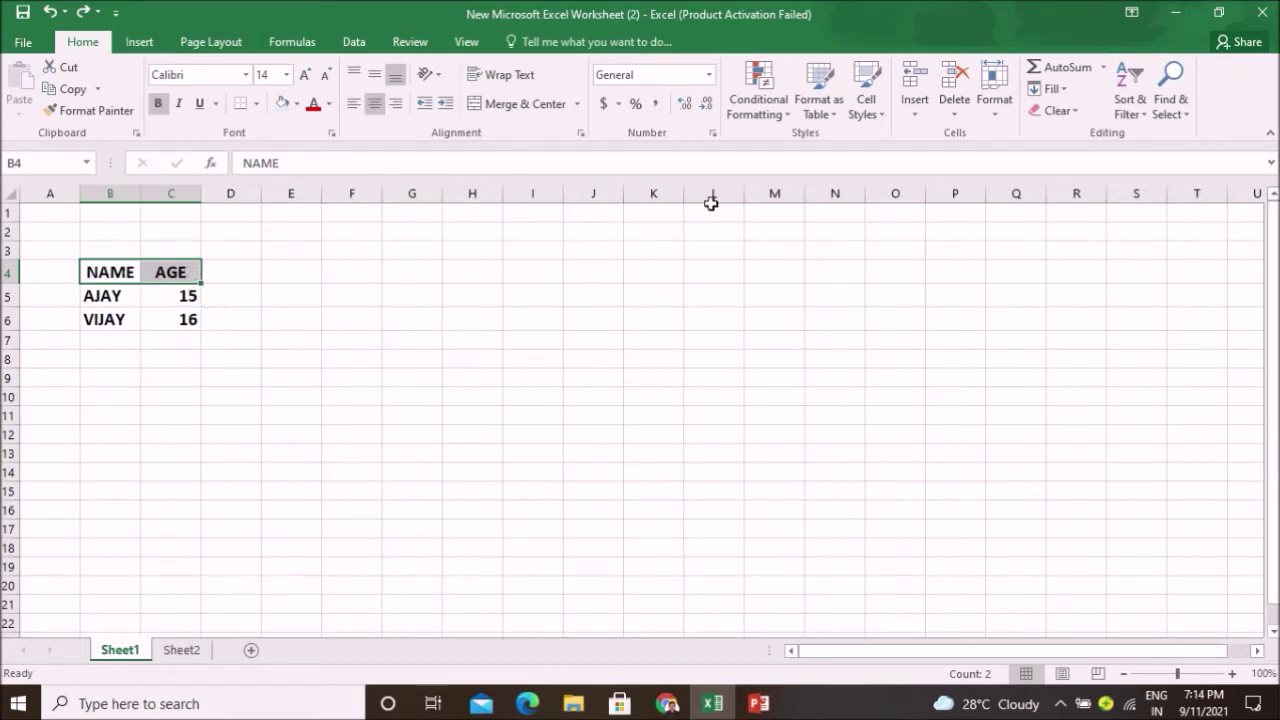
{"action": "left_click", "coordinate": [437, 76]}
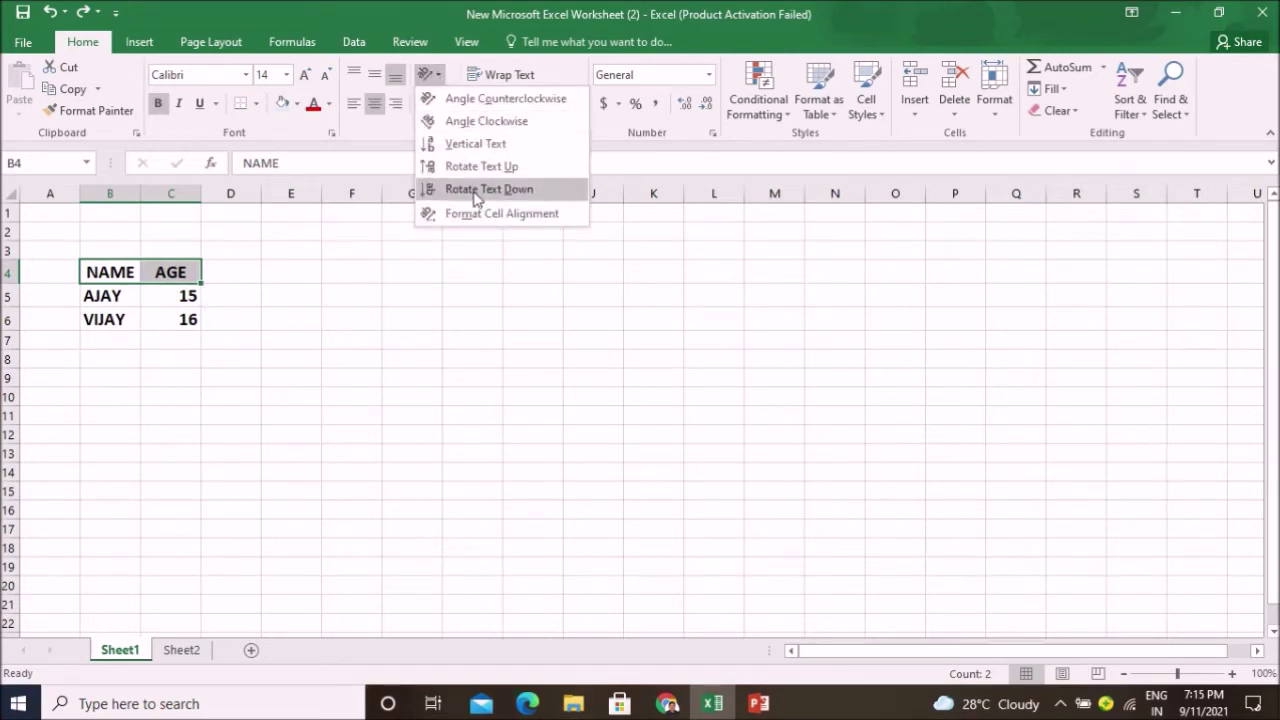
{"action": "left_click", "coordinate": [373, 76]}
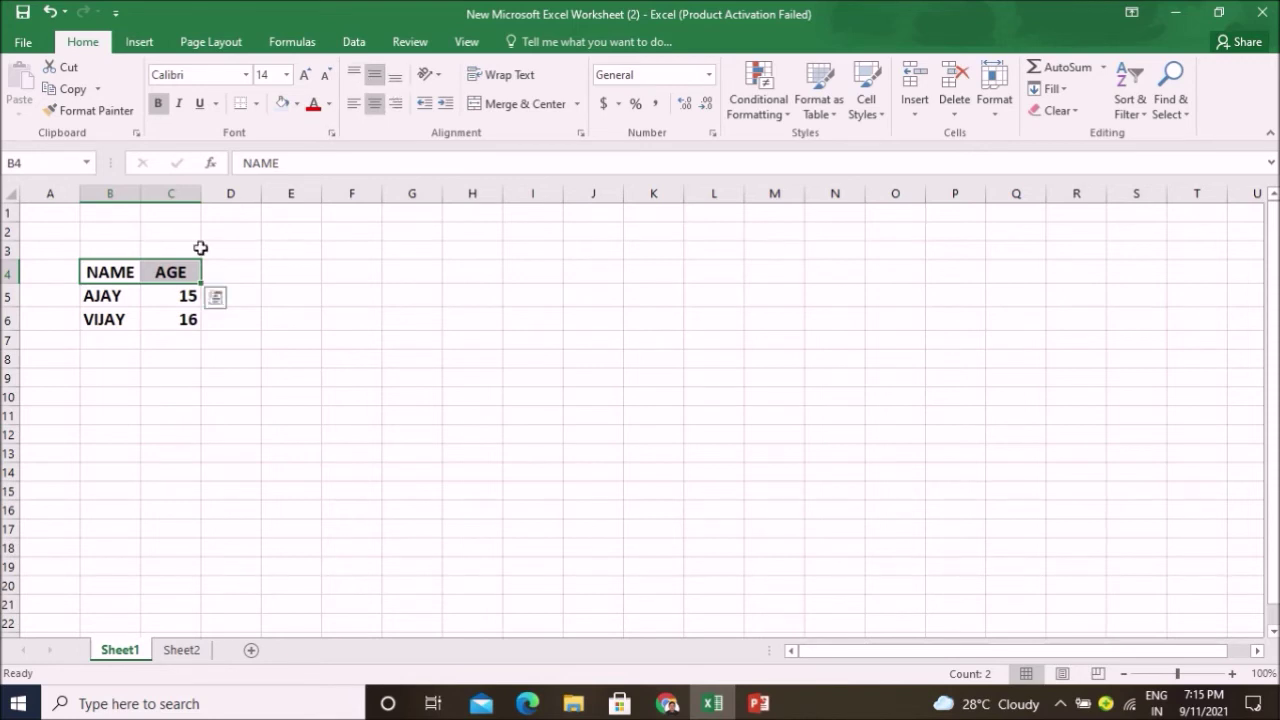
{"action": "left_click", "coordinate": [403, 320]}
{"action": "left_click_drag", "start_coordinate": [110, 271], "coordinate": [179, 279]}
Step: Give the NAME and AGE headers red text and a light gold fill
{"action": "left_click", "coordinate": [315, 108]}
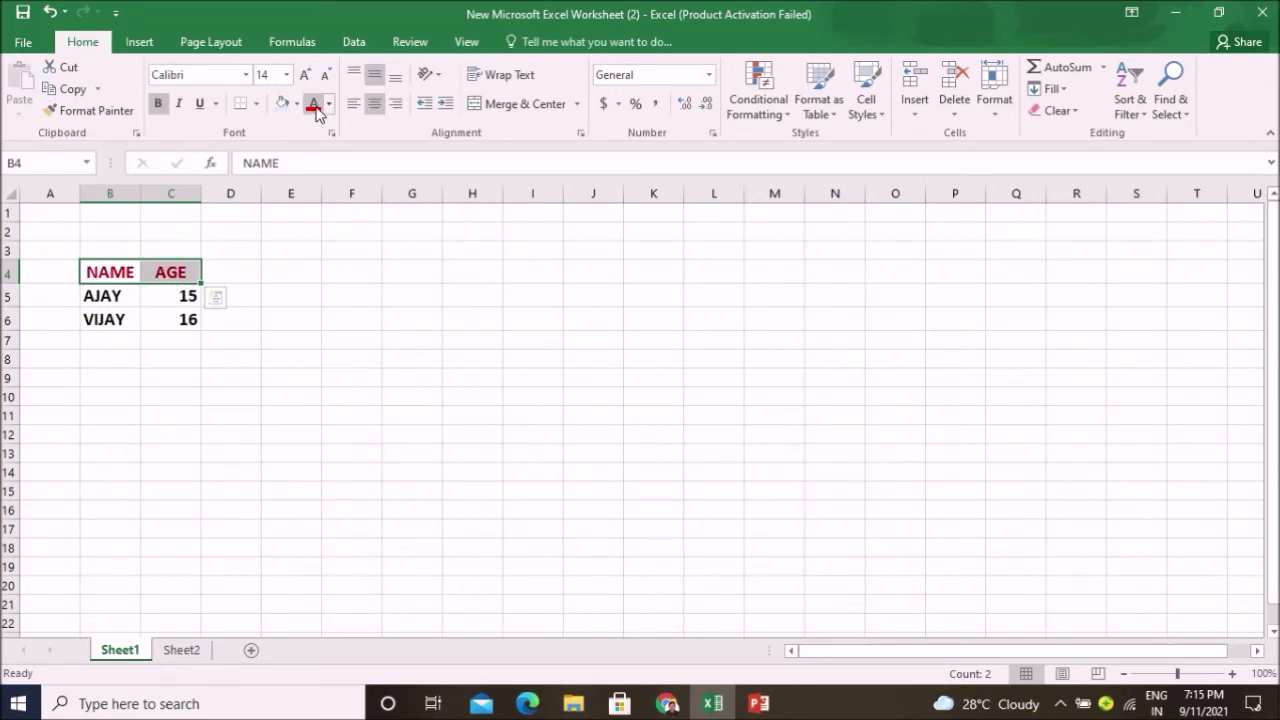
{"action": "left_click", "coordinate": [353, 374]}
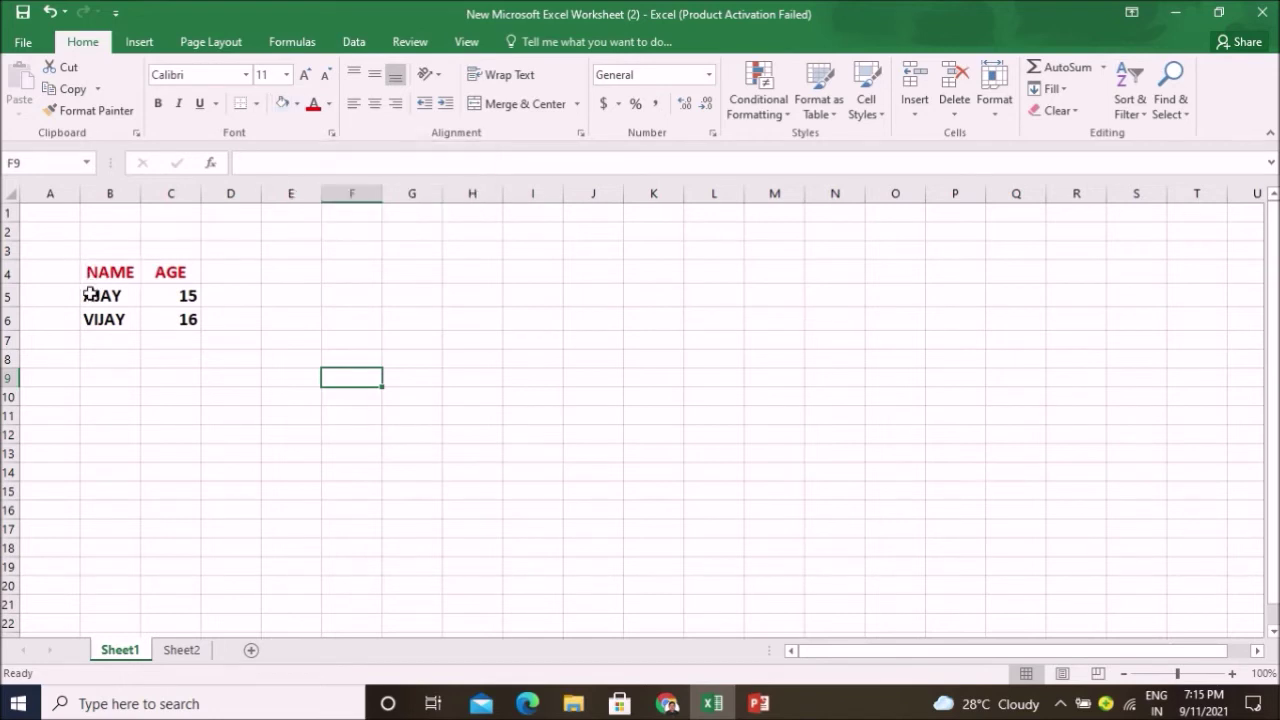
{"action": "left_click_drag", "start_coordinate": [90, 263], "coordinate": [166, 268]}
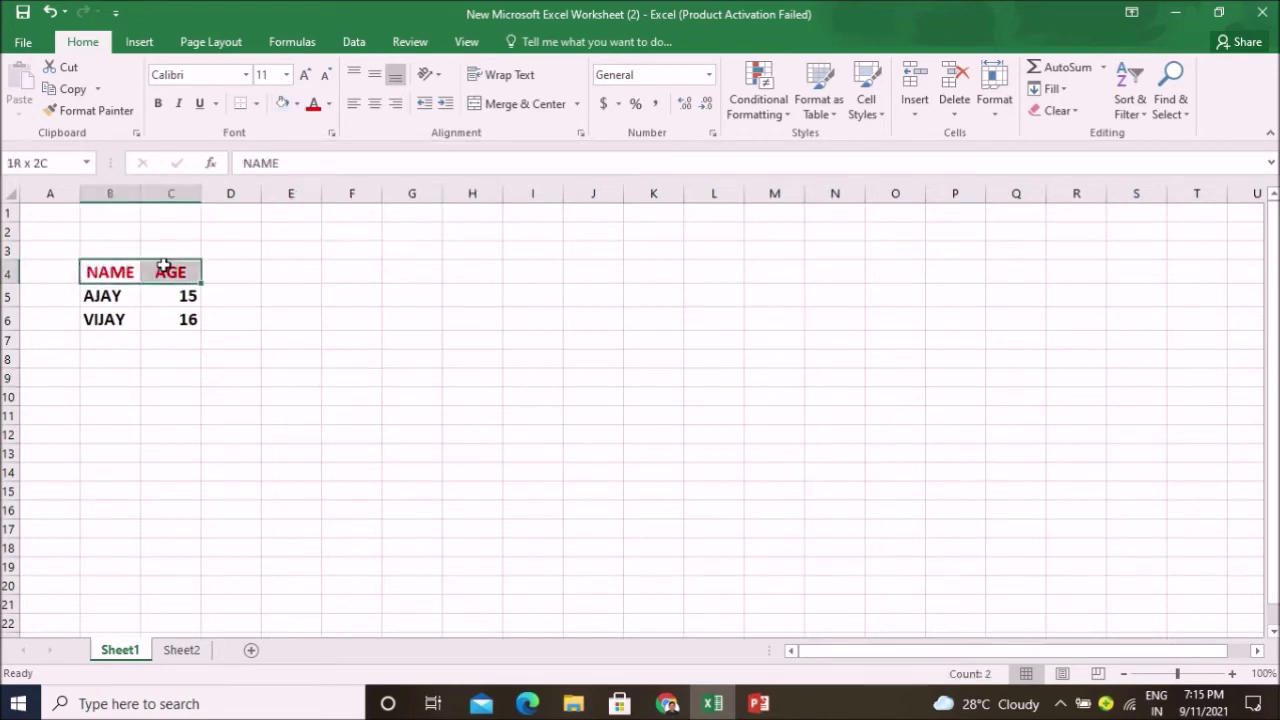
{"action": "left_click", "coordinate": [295, 104]}
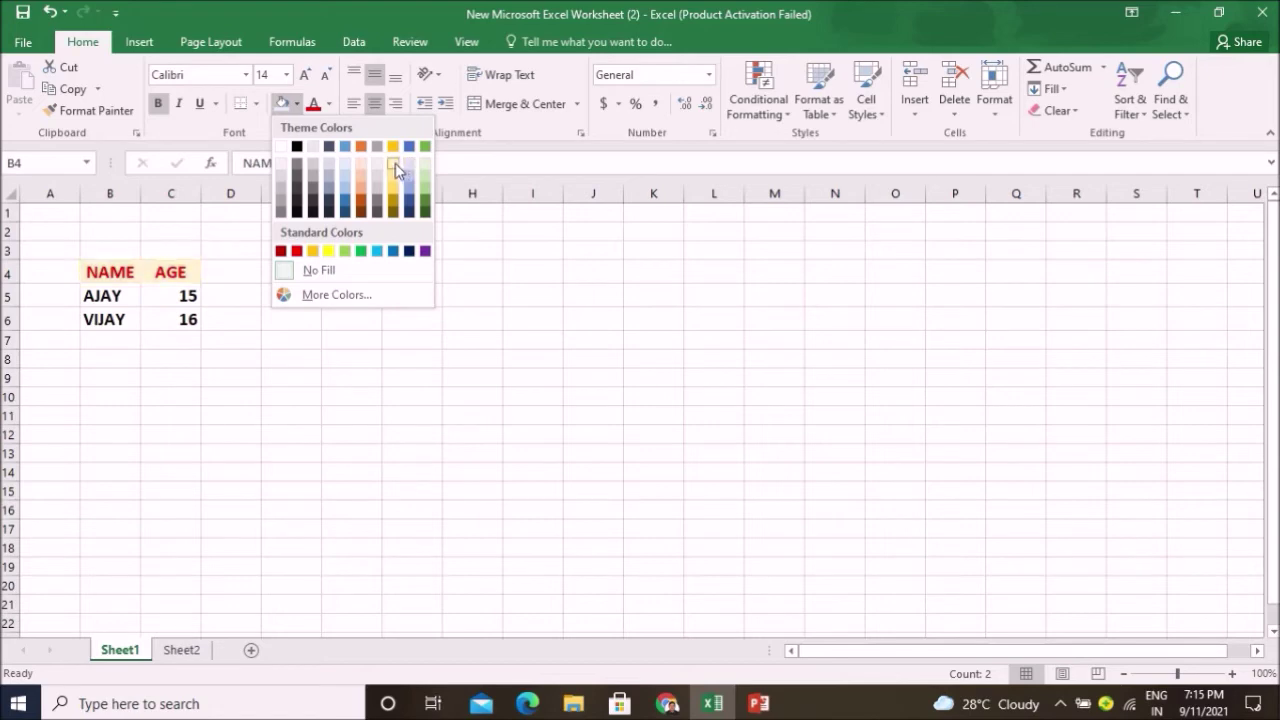
{"action": "left_click", "coordinate": [395, 163]}
{"action": "left_click", "coordinate": [334, 314]}
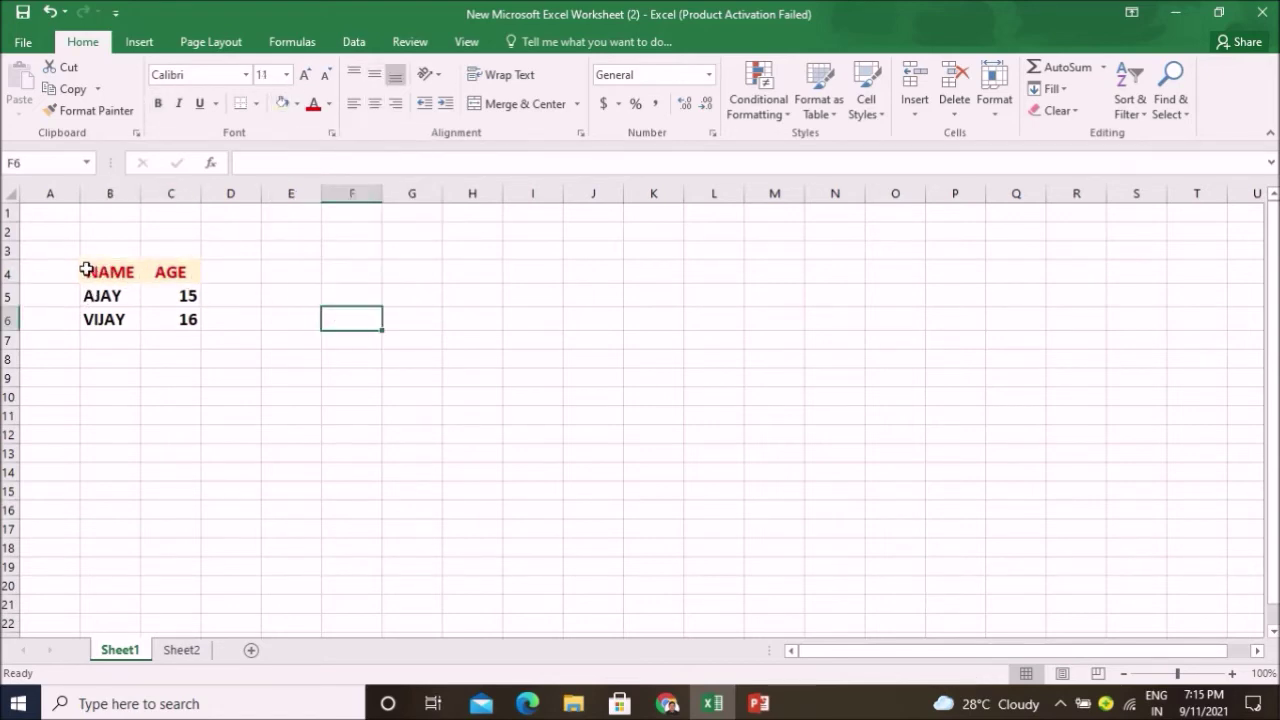
{"action": "left_click_drag", "start_coordinate": [88, 269], "coordinate": [160, 313]}
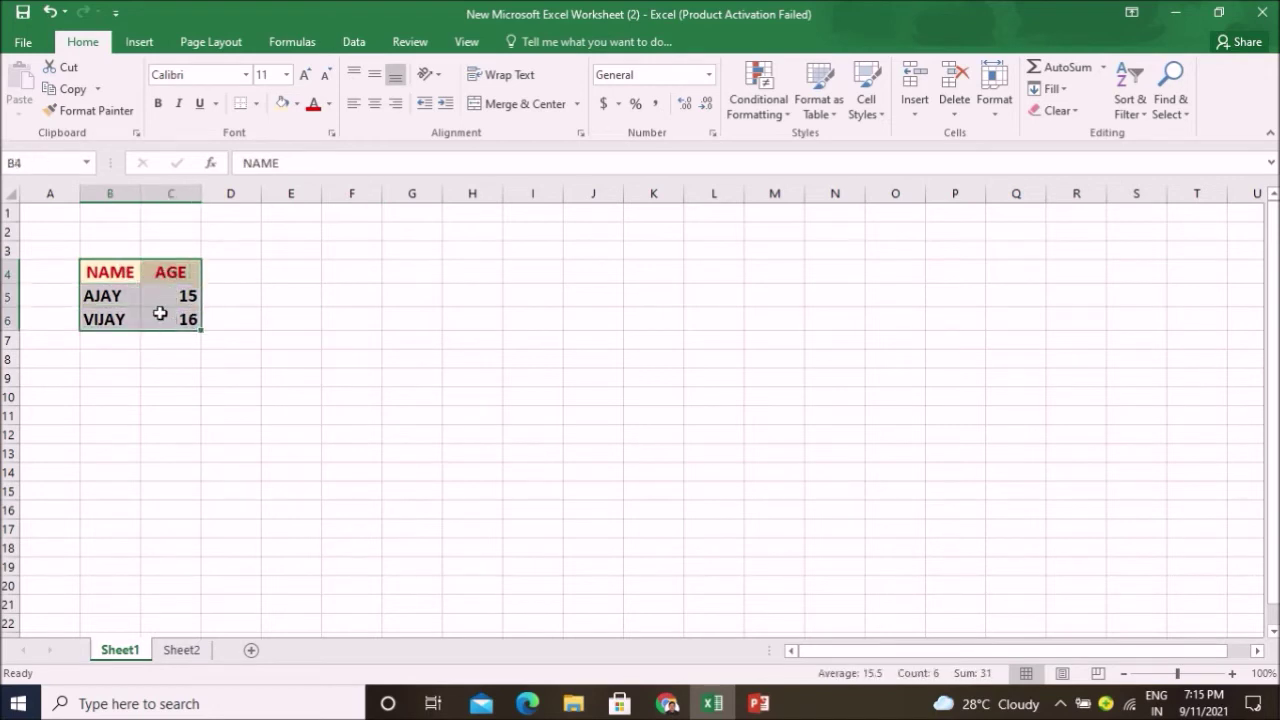
Step: Apply All Borders to every cell of the B4:C6 table
{"action": "left_click", "coordinate": [257, 104]}
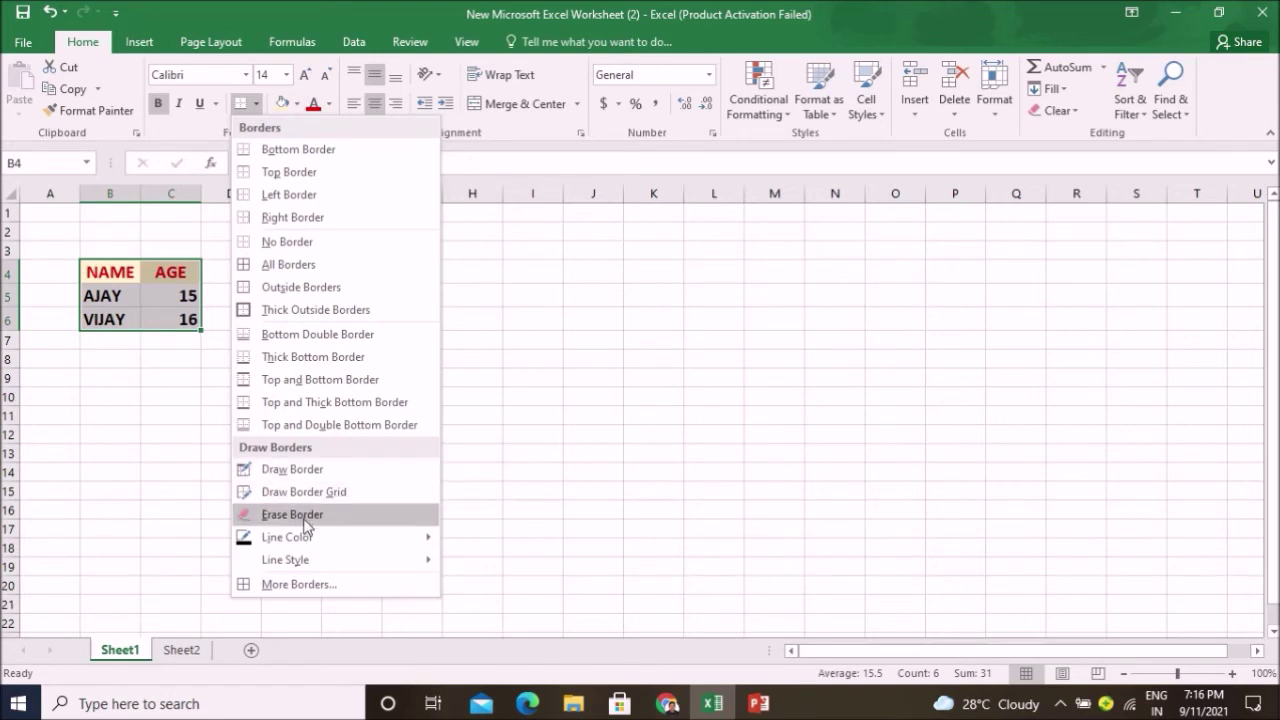
{"action": "mouse_move", "coordinate": [303, 545]}
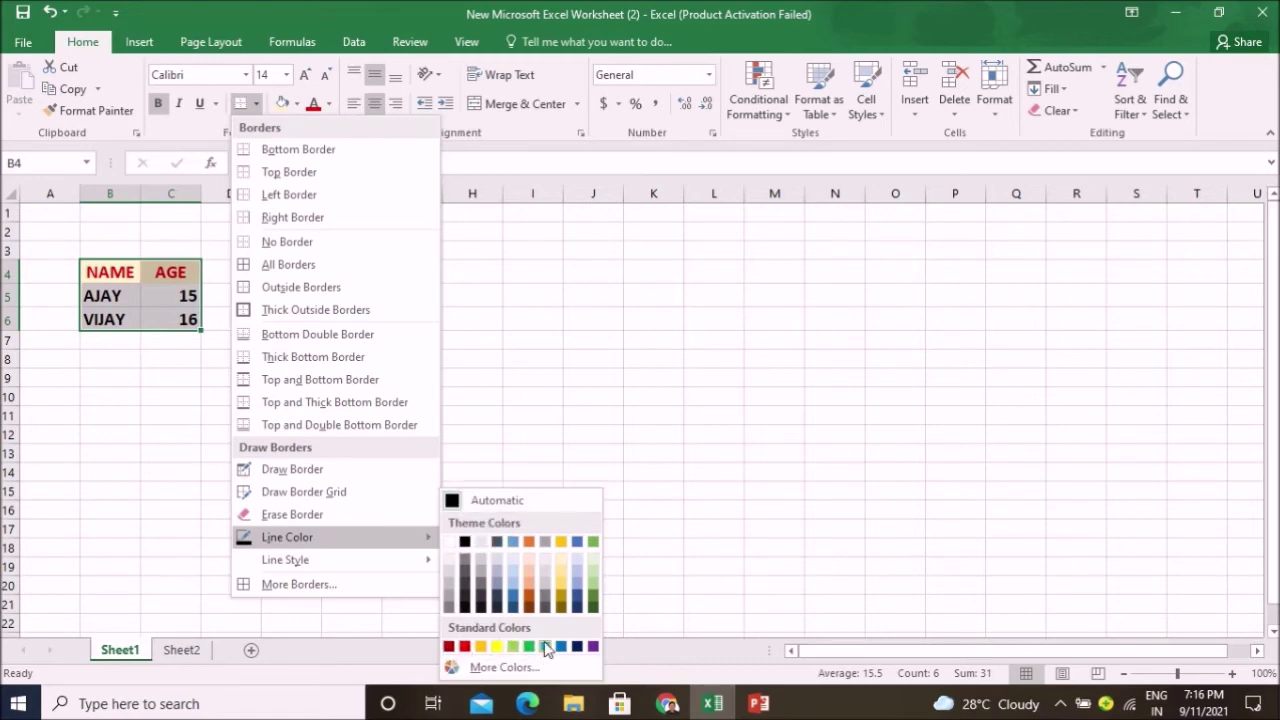
{"action": "left_click", "coordinate": [530, 358]}
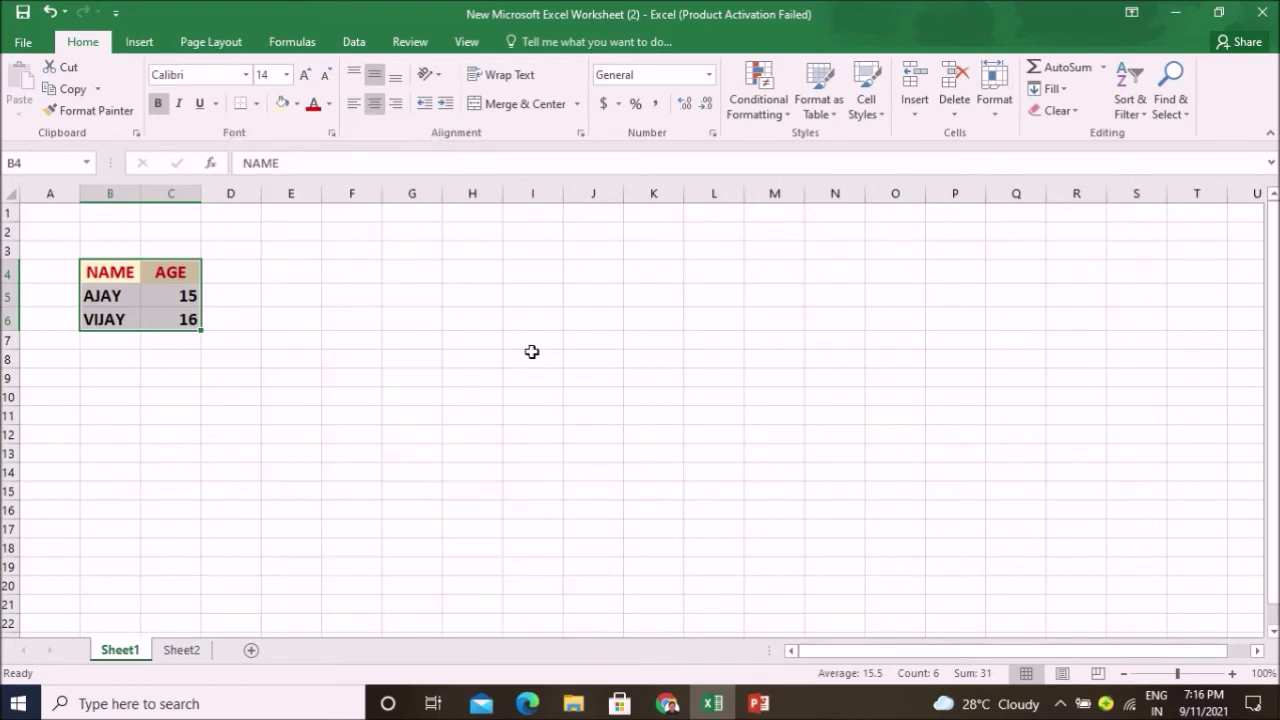
{"action": "left_click", "coordinate": [123, 375]}
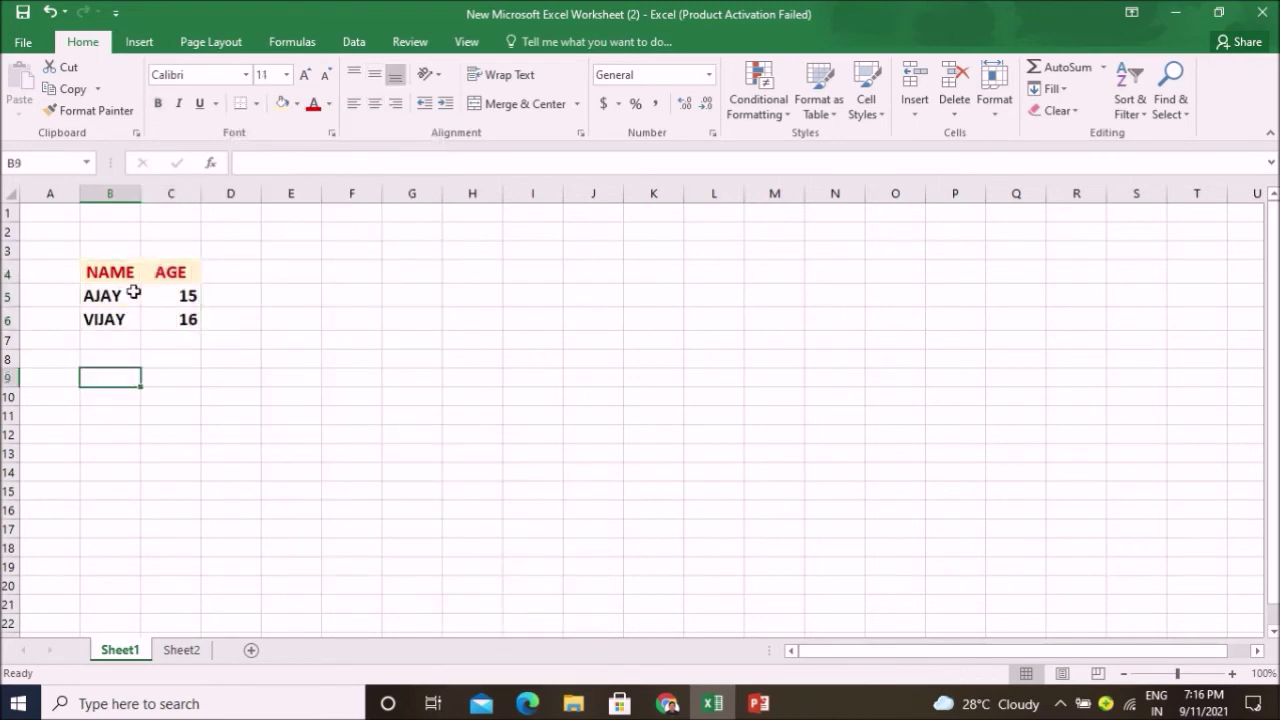
{"action": "mouse_move", "coordinate": [88, 266]}
{"action": "left_mouse_down"}
{"action": "mouse_move", "coordinate": [166, 285]}
{"action": "mouse_move", "coordinate": [165, 312]}
{"action": "left_mouse_up"}
{"action": "left_click", "coordinate": [256, 104]}
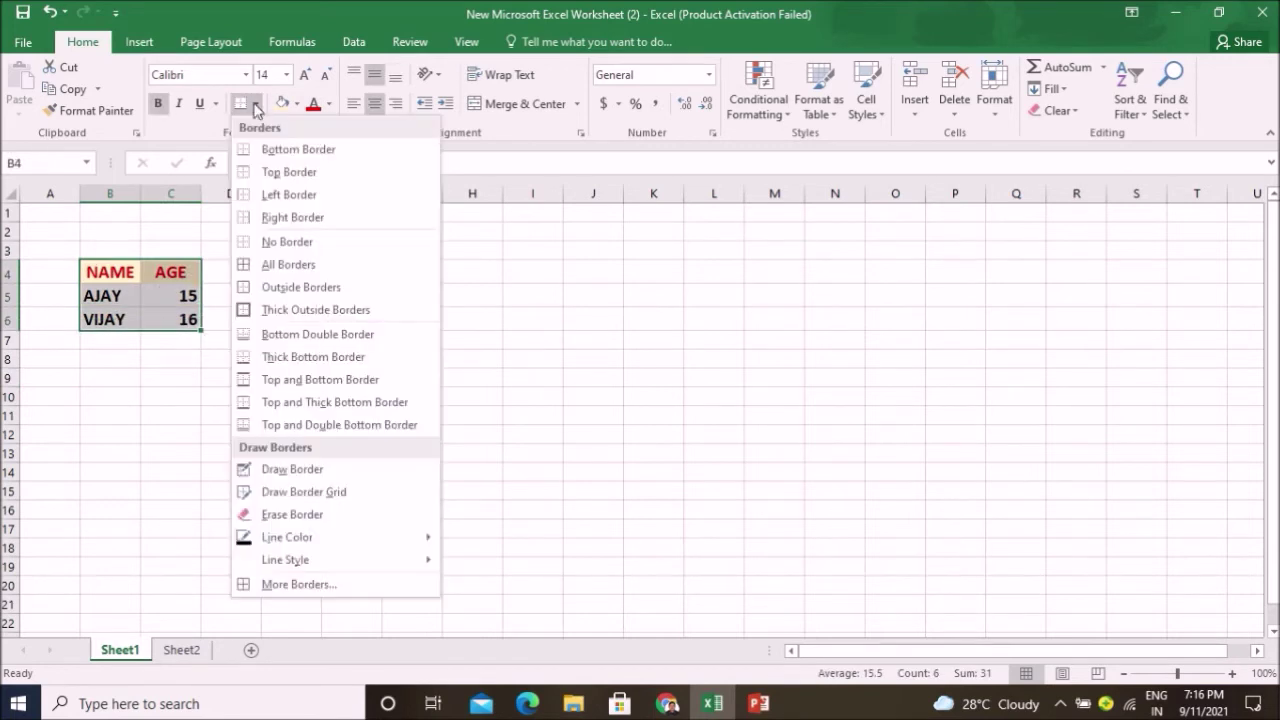
{"action": "left_click", "coordinate": [281, 265]}
{"action": "left_click", "coordinate": [270, 271]}
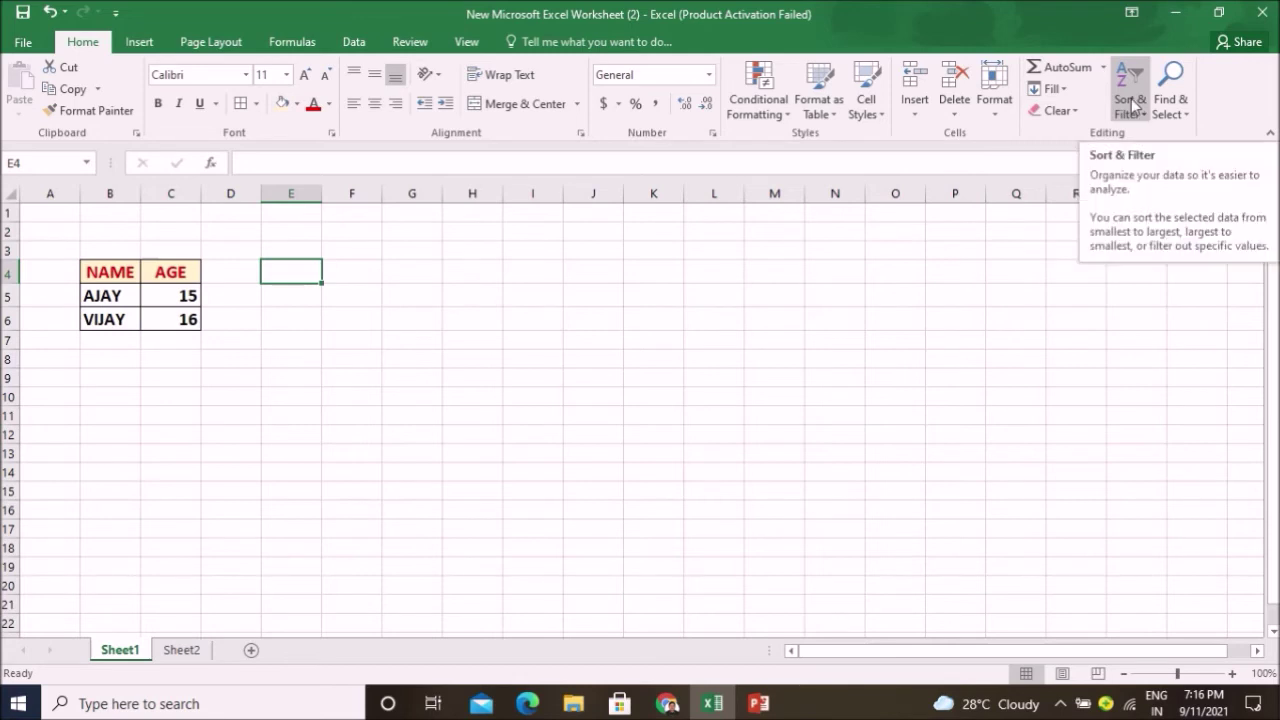
Step: Switch to the Insert tab and close the Shapes gallery without drawing anything
{"action": "left_click", "coordinate": [140, 47]}
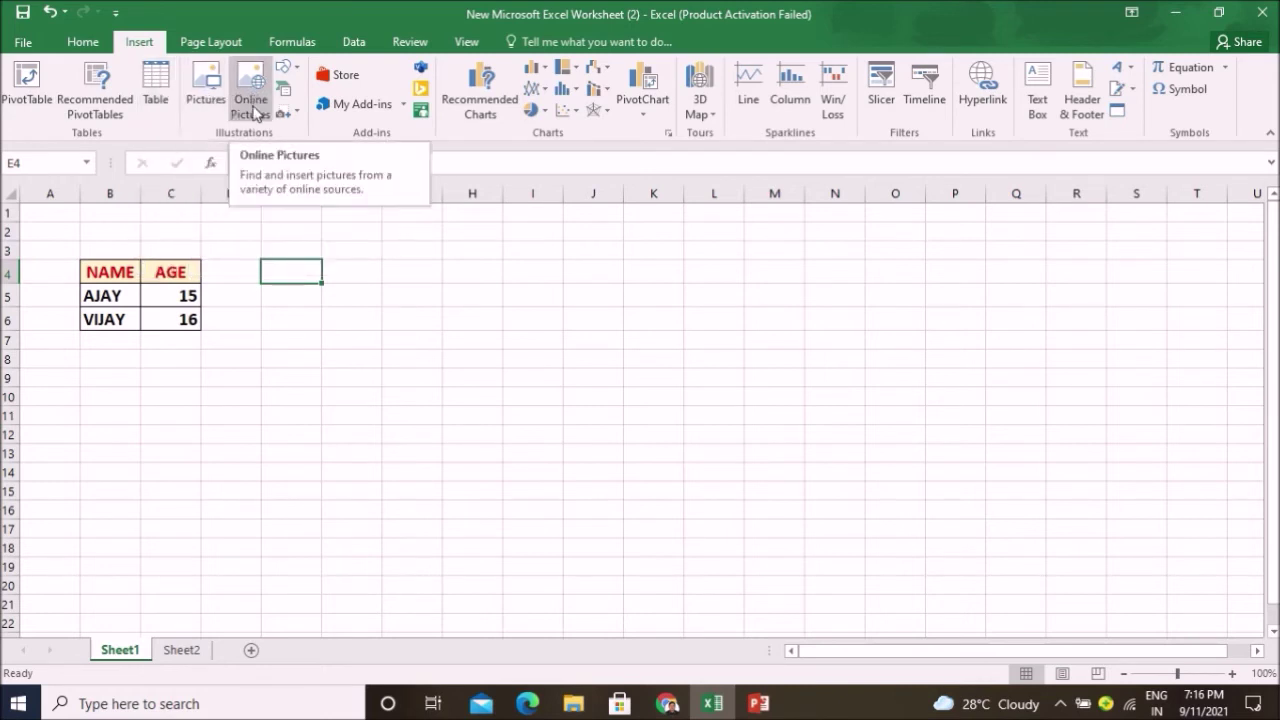
{"action": "left_click", "coordinate": [296, 68]}
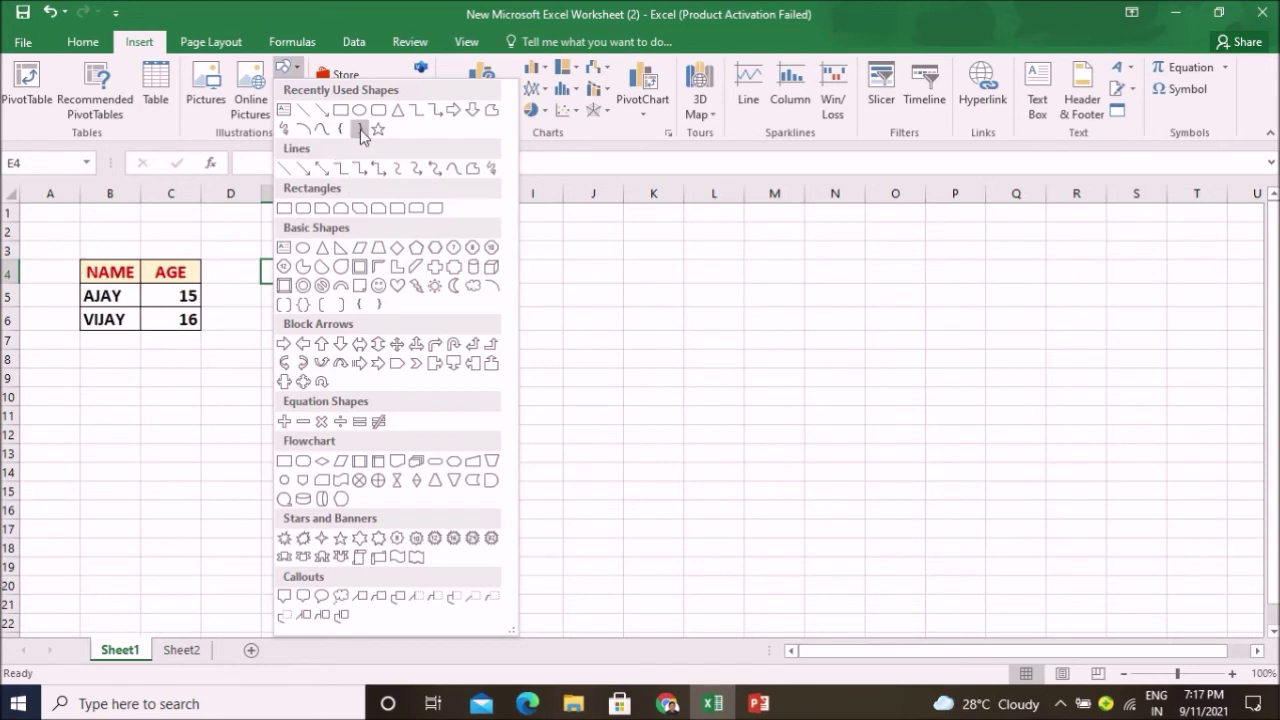
{"action": "left_click", "coordinate": [565, 226]}
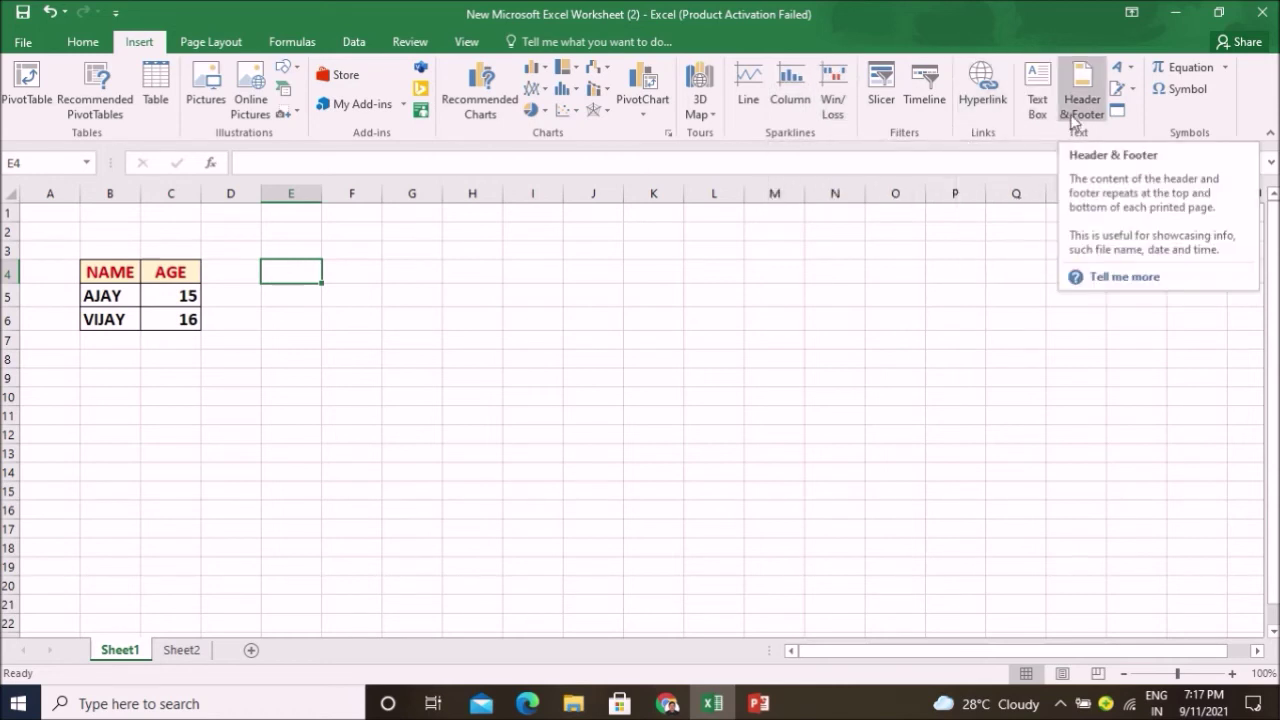
Step: Close the WordArt gallery unused and switch to the Page Layout tab
{"action": "left_click", "coordinate": [1133, 73]}
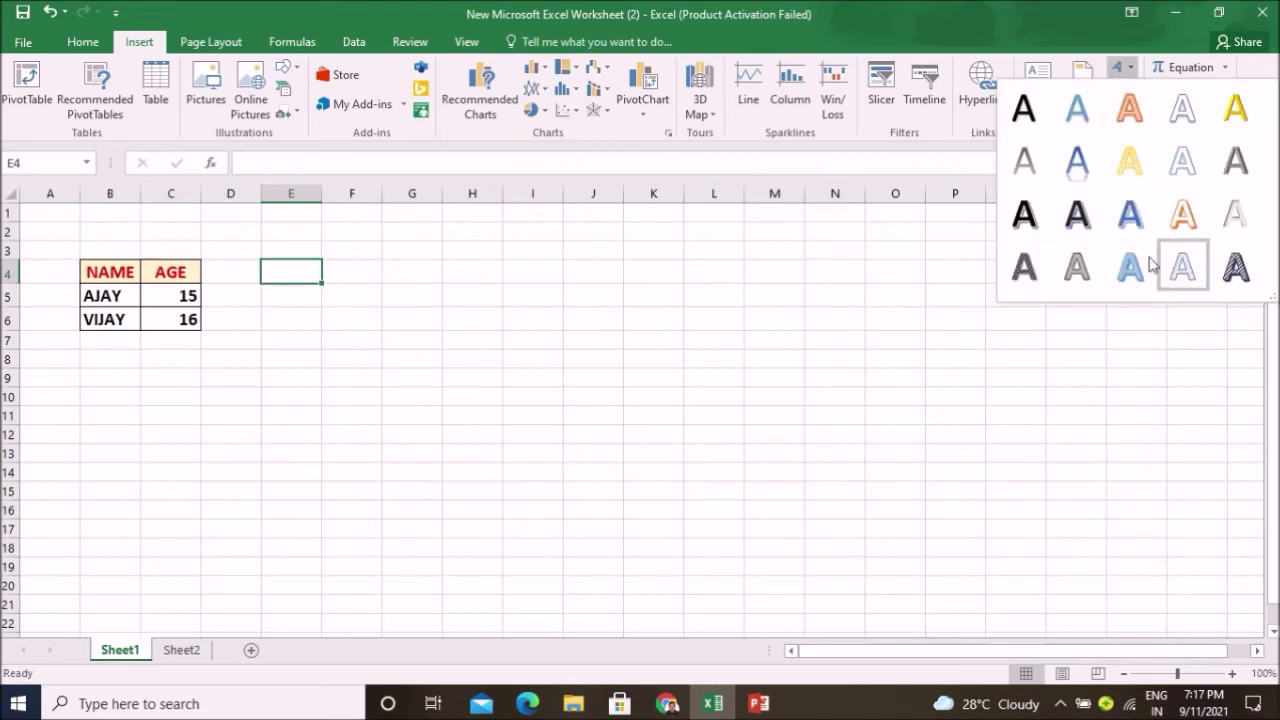
{"action": "left_click", "coordinate": [919, 209]}
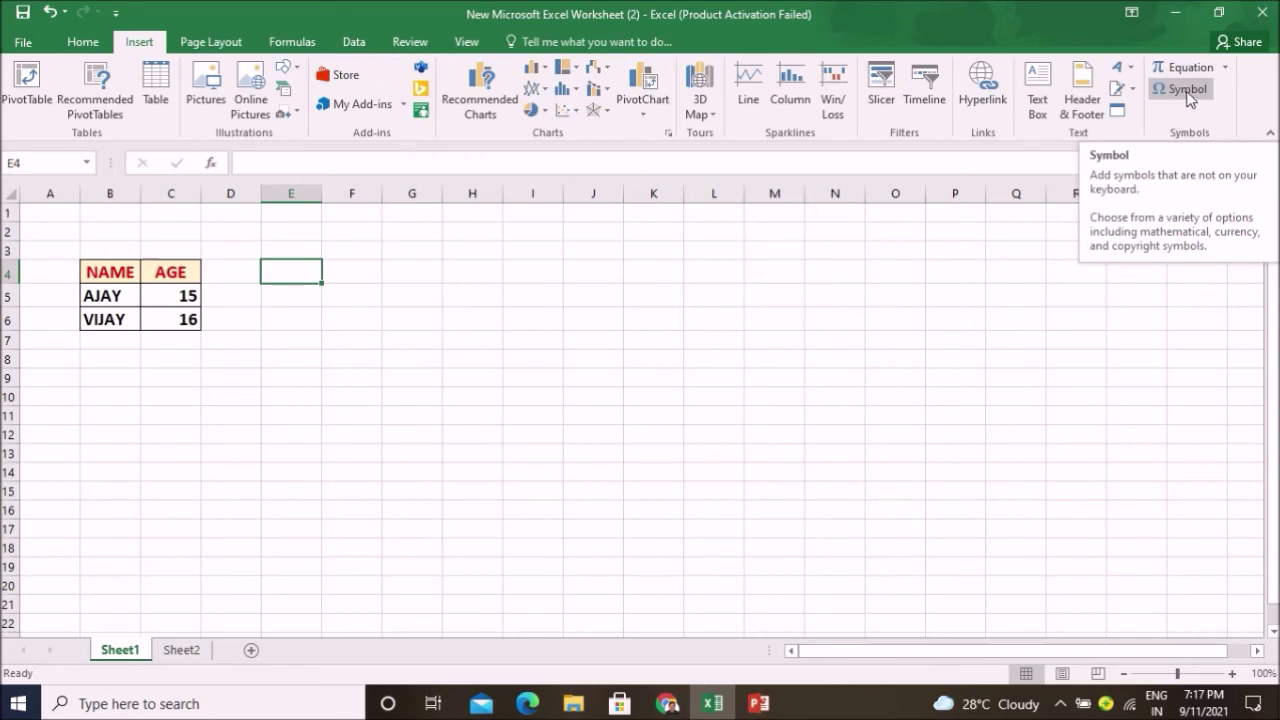
{"action": "left_click", "coordinate": [195, 46]}
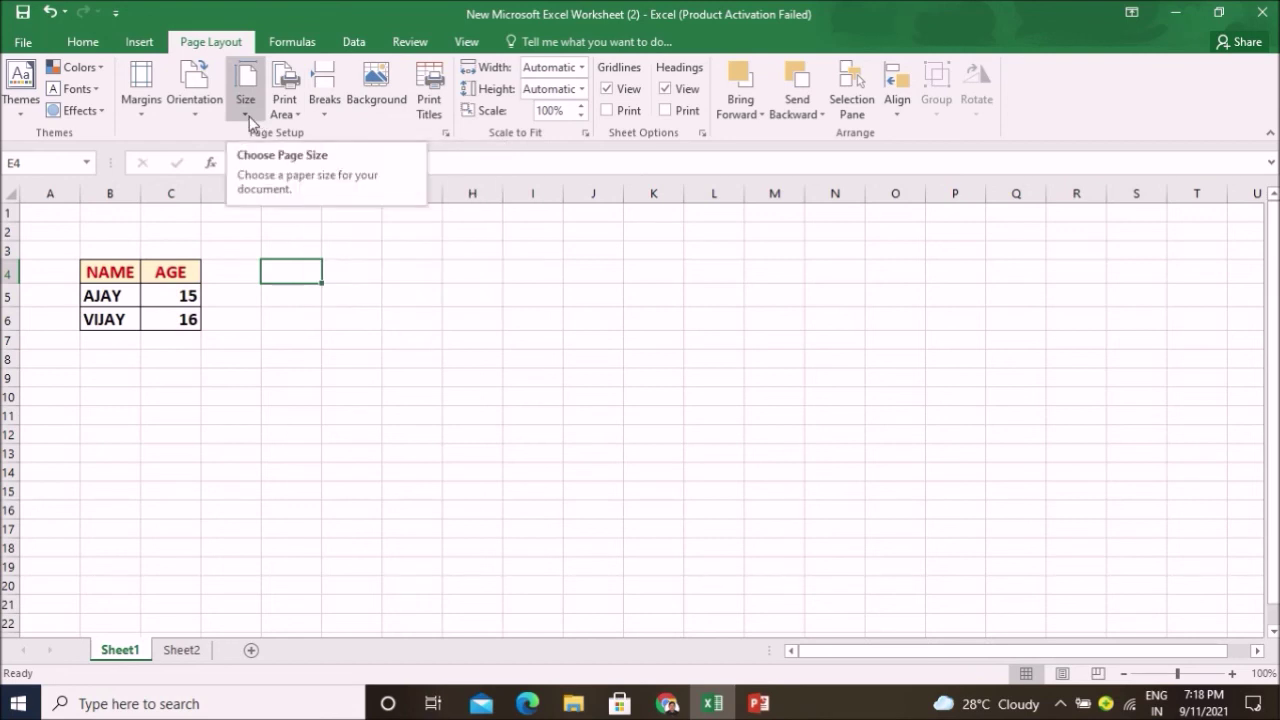
Step: Dismiss the Margins presets without changes and switch to the Formulas tab
{"action": "left_click", "coordinate": [141, 116]}
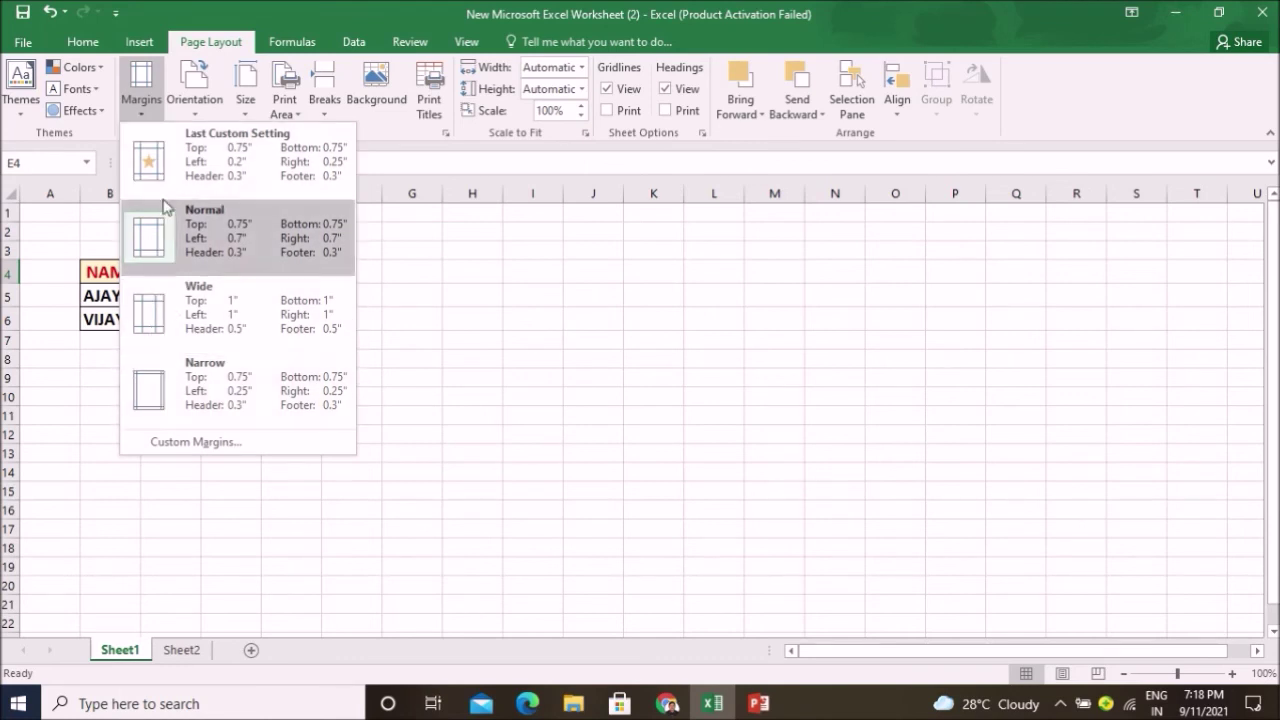
{"action": "left_click", "coordinate": [360, 282]}
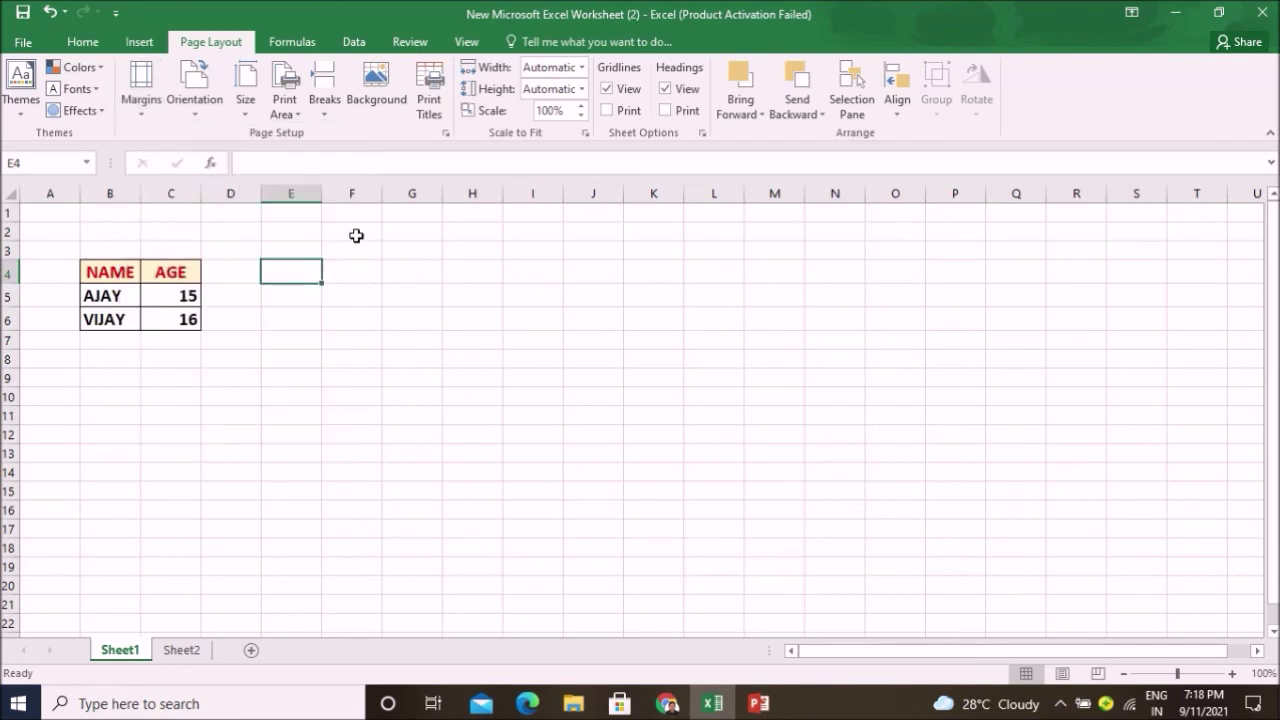
{"action": "left_click", "coordinate": [293, 42]}
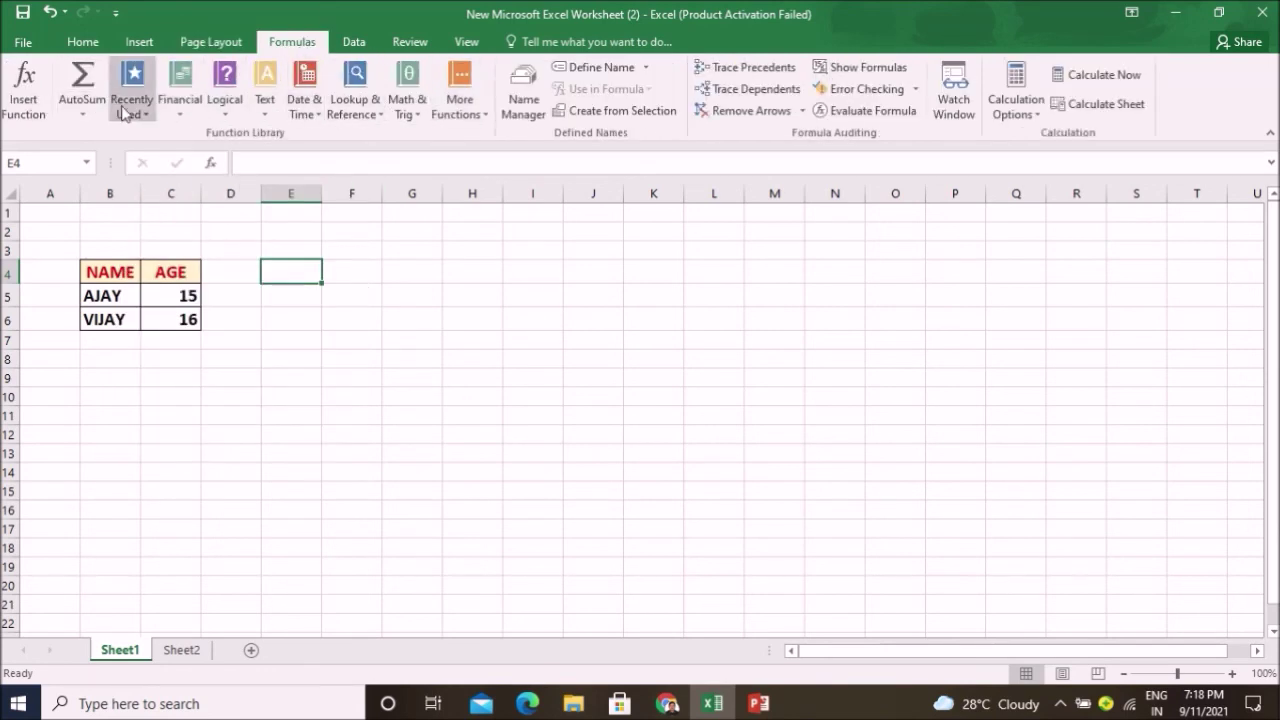
Step: Cycle through the Data, Review and View tabs, return to Home, and select cell E12
{"action": "left_click", "coordinate": [360, 43]}
{"action": "left_click", "coordinate": [410, 42]}
{"action": "left_click", "coordinate": [462, 45]}
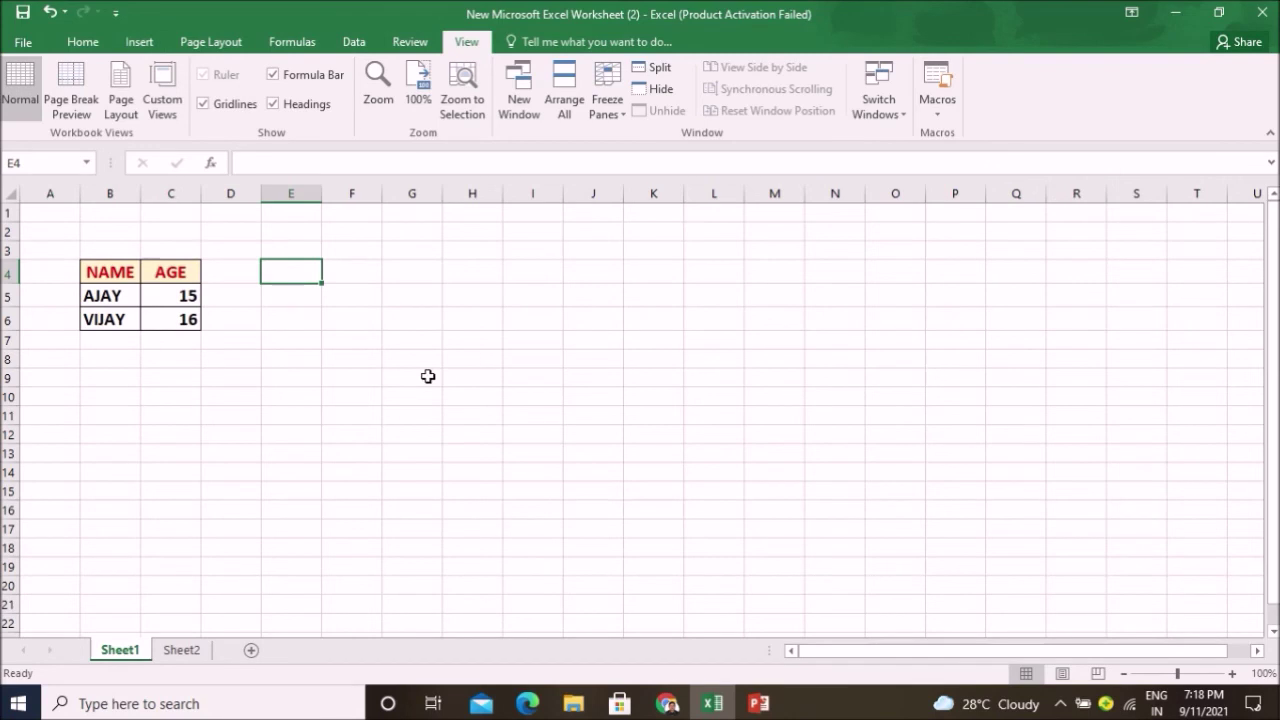
{"action": "left_click", "coordinate": [97, 47]}
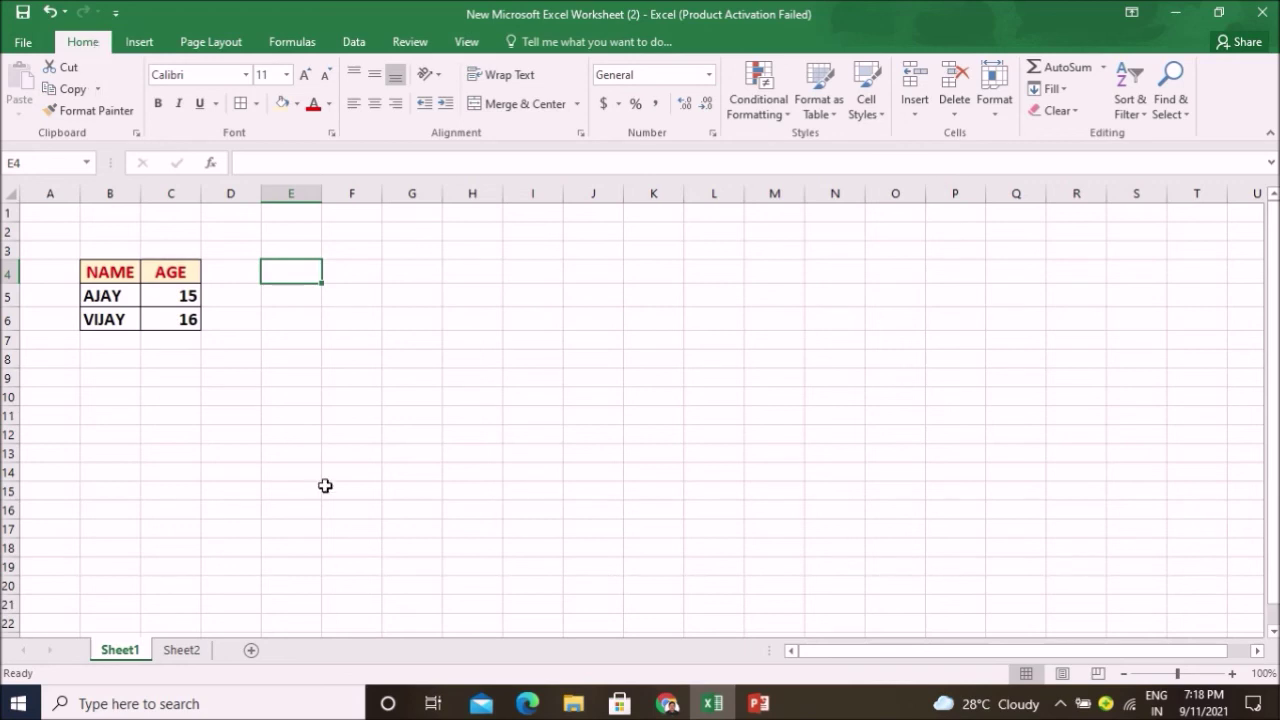
{"action": "left_click", "coordinate": [316, 435]}
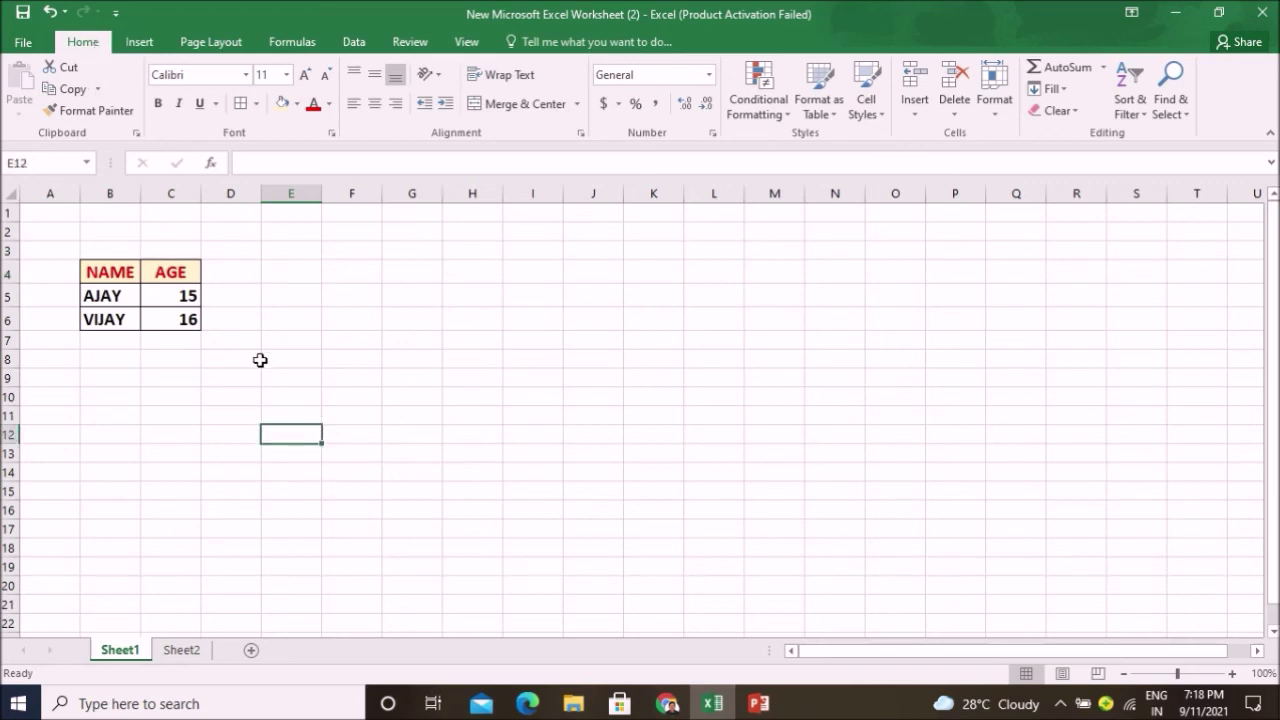